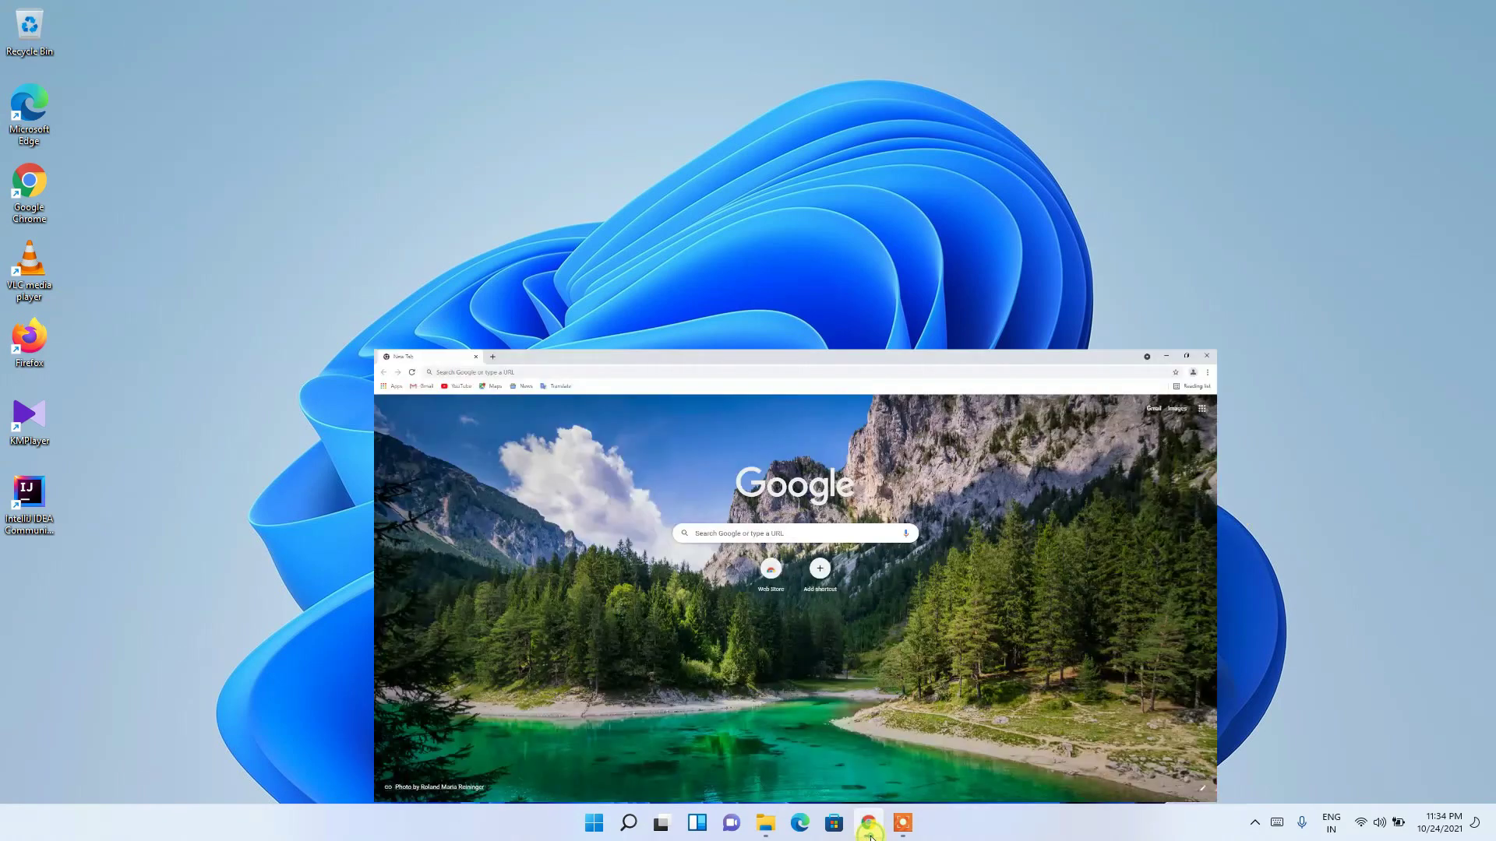
- Search Google for 'pycharm download' from Chrome's address bar suggestions
{"action": "left_click", "coordinate": [1092, 40]}
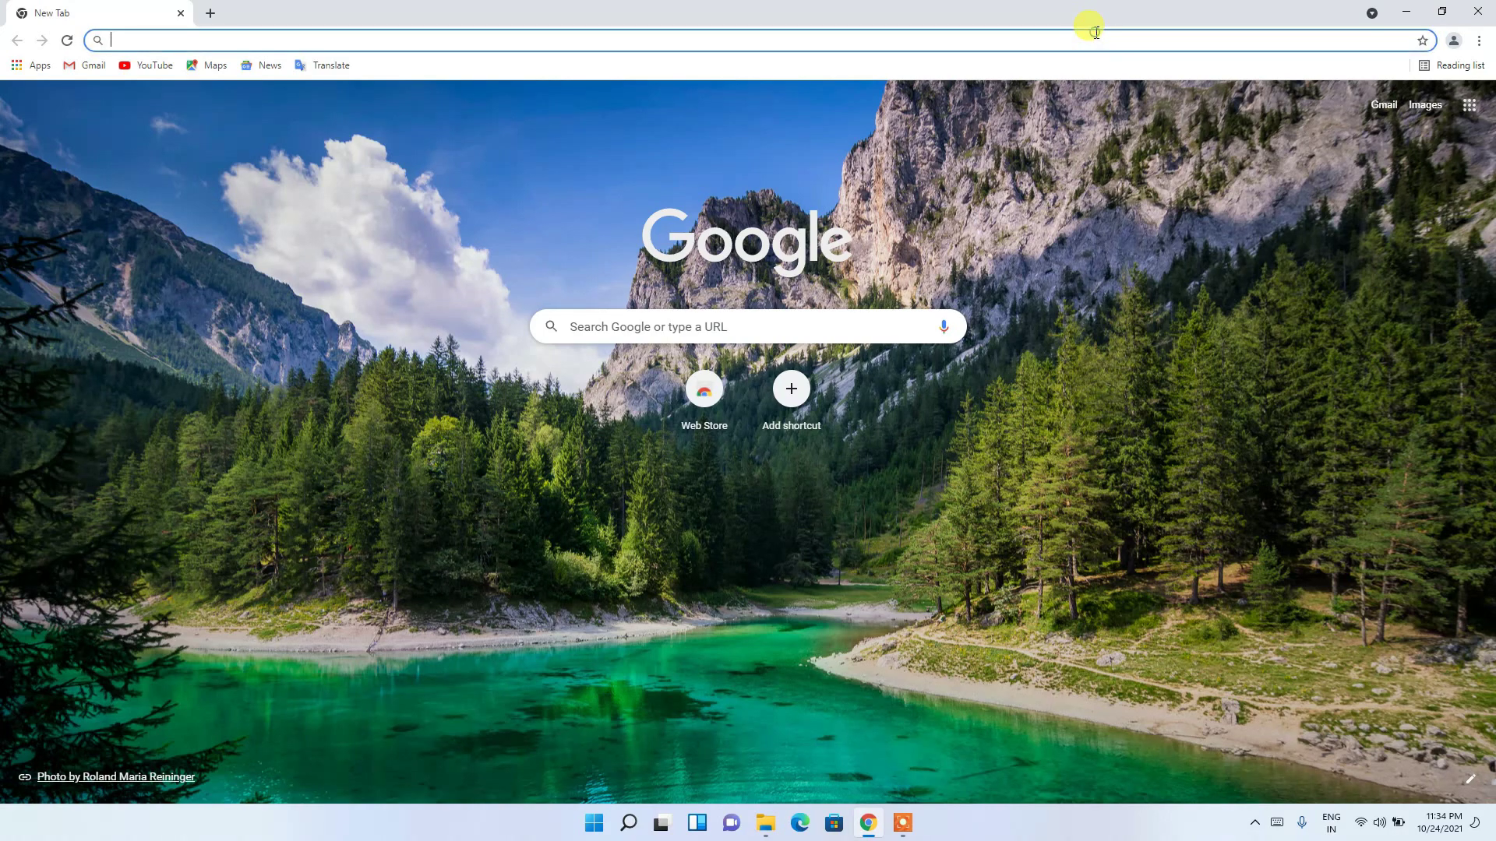
{"action": "type", "text": "pych"}
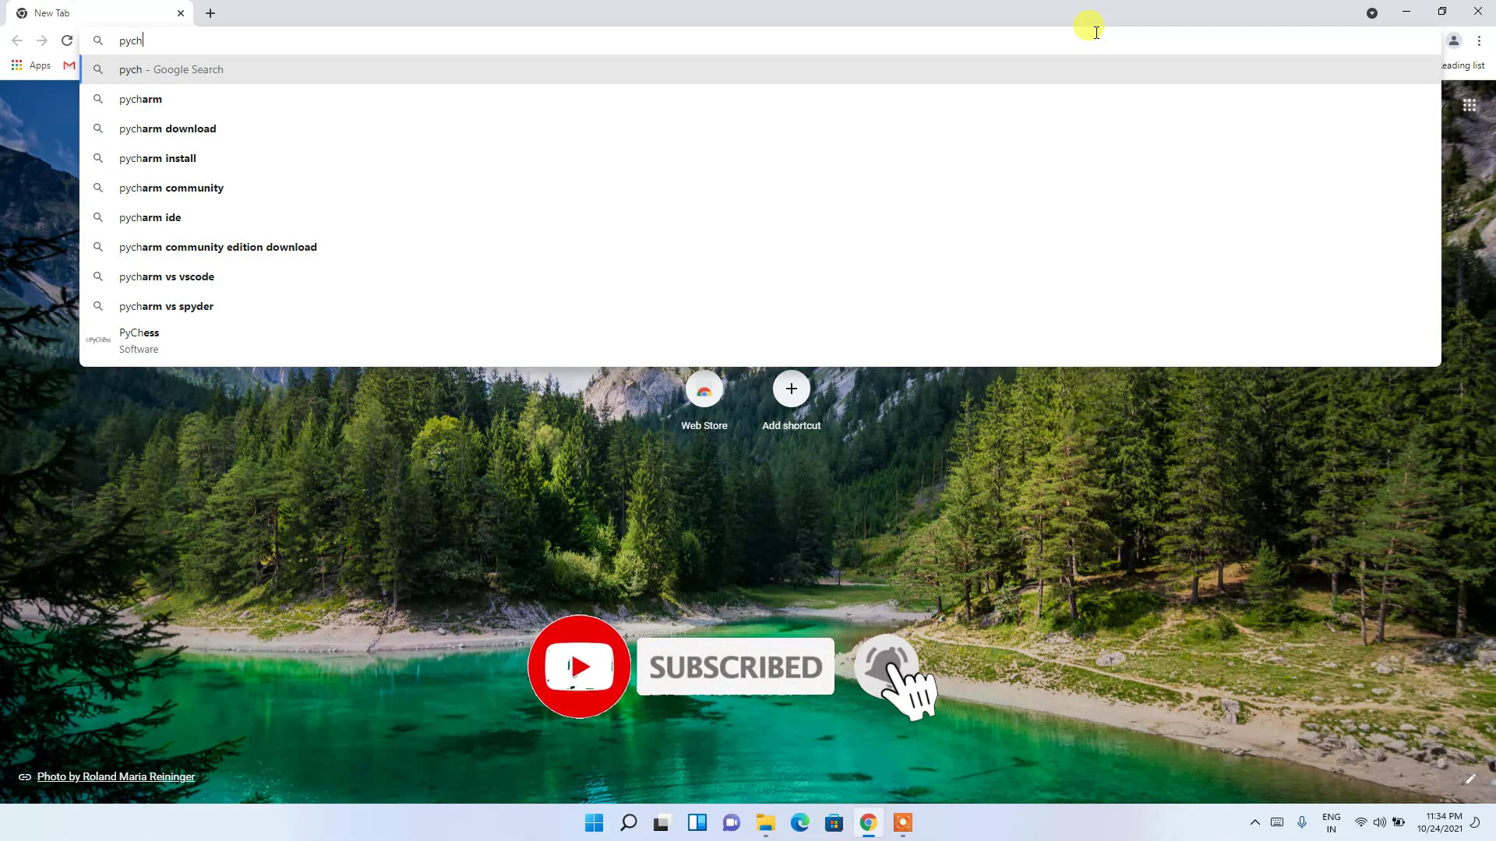
{"action": "key", "text": "Down"}
{"action": "key", "text": "Down"}
{"action": "key", "text": "Return"}
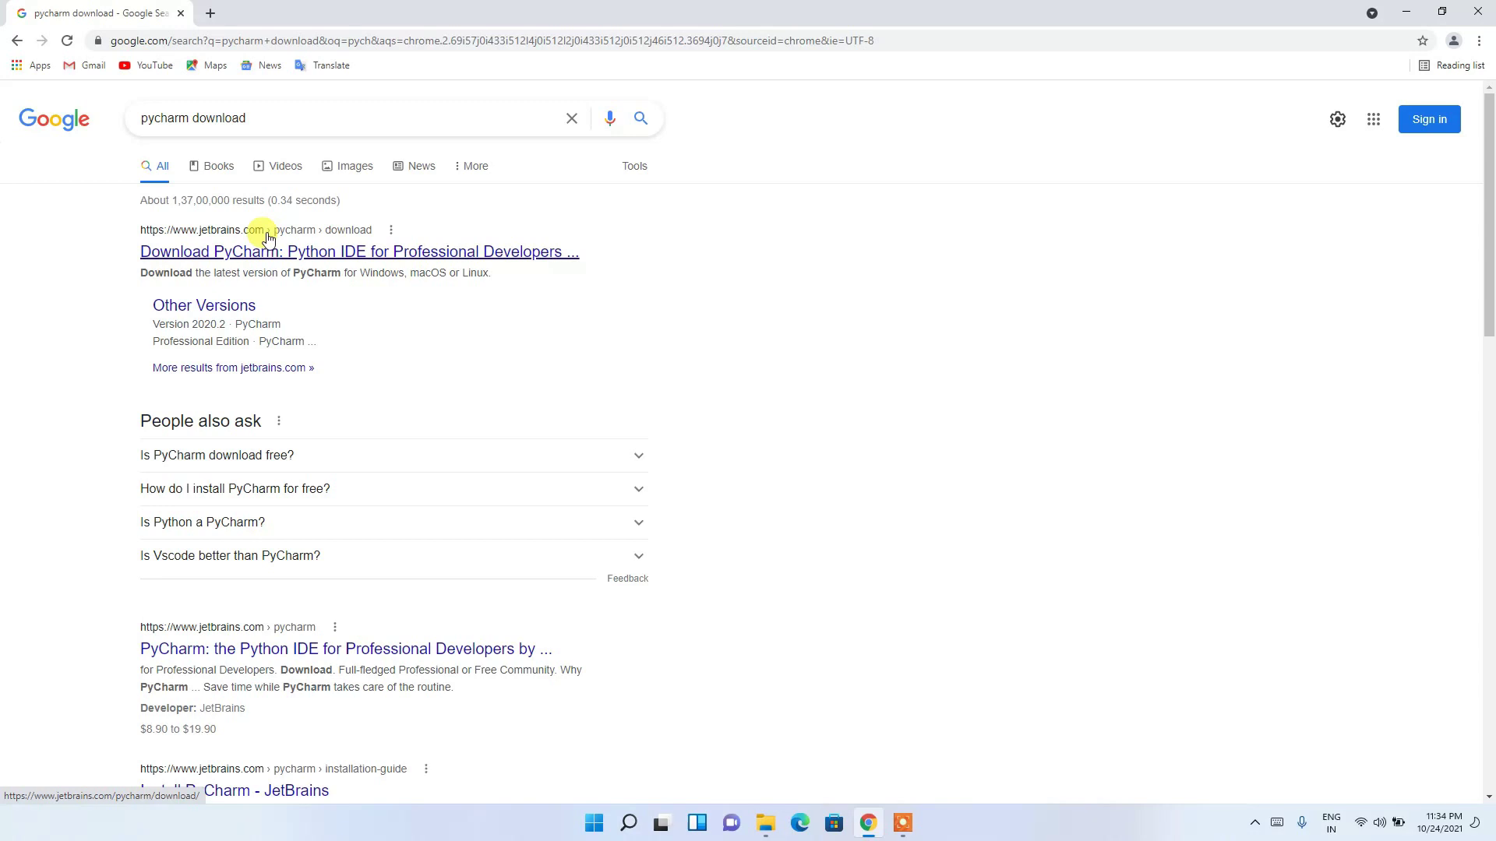
- From the jetbrains.com result, download the PyCharm Community 2021.2.3 installer for Windows and view Chrome's downloads
{"action": "left_click", "coordinate": [243, 260]}
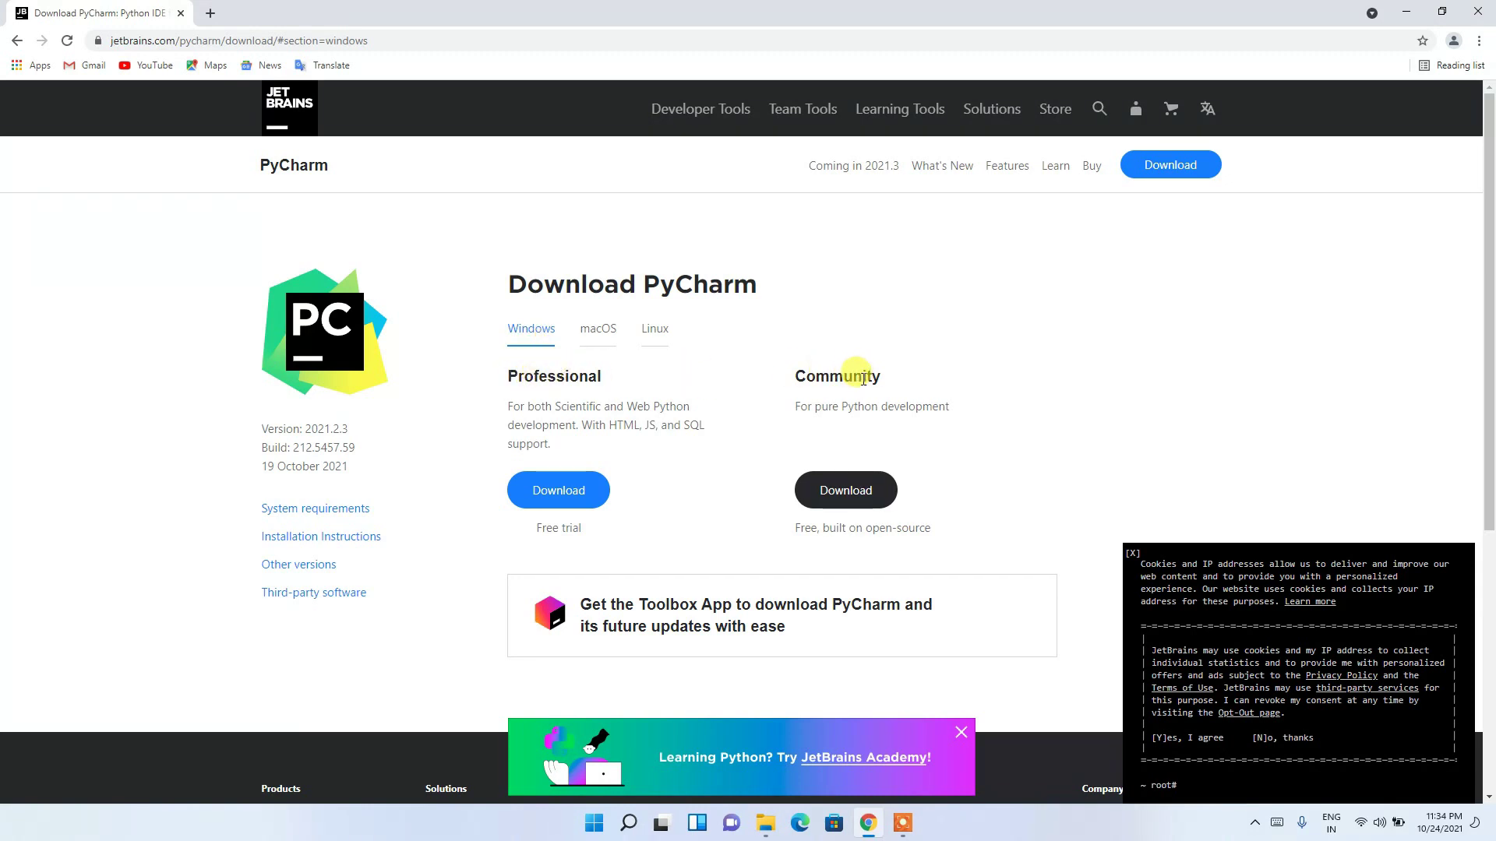
{"action": "left_click_drag", "start_coordinate": [815, 374], "coordinate": [853, 377]}
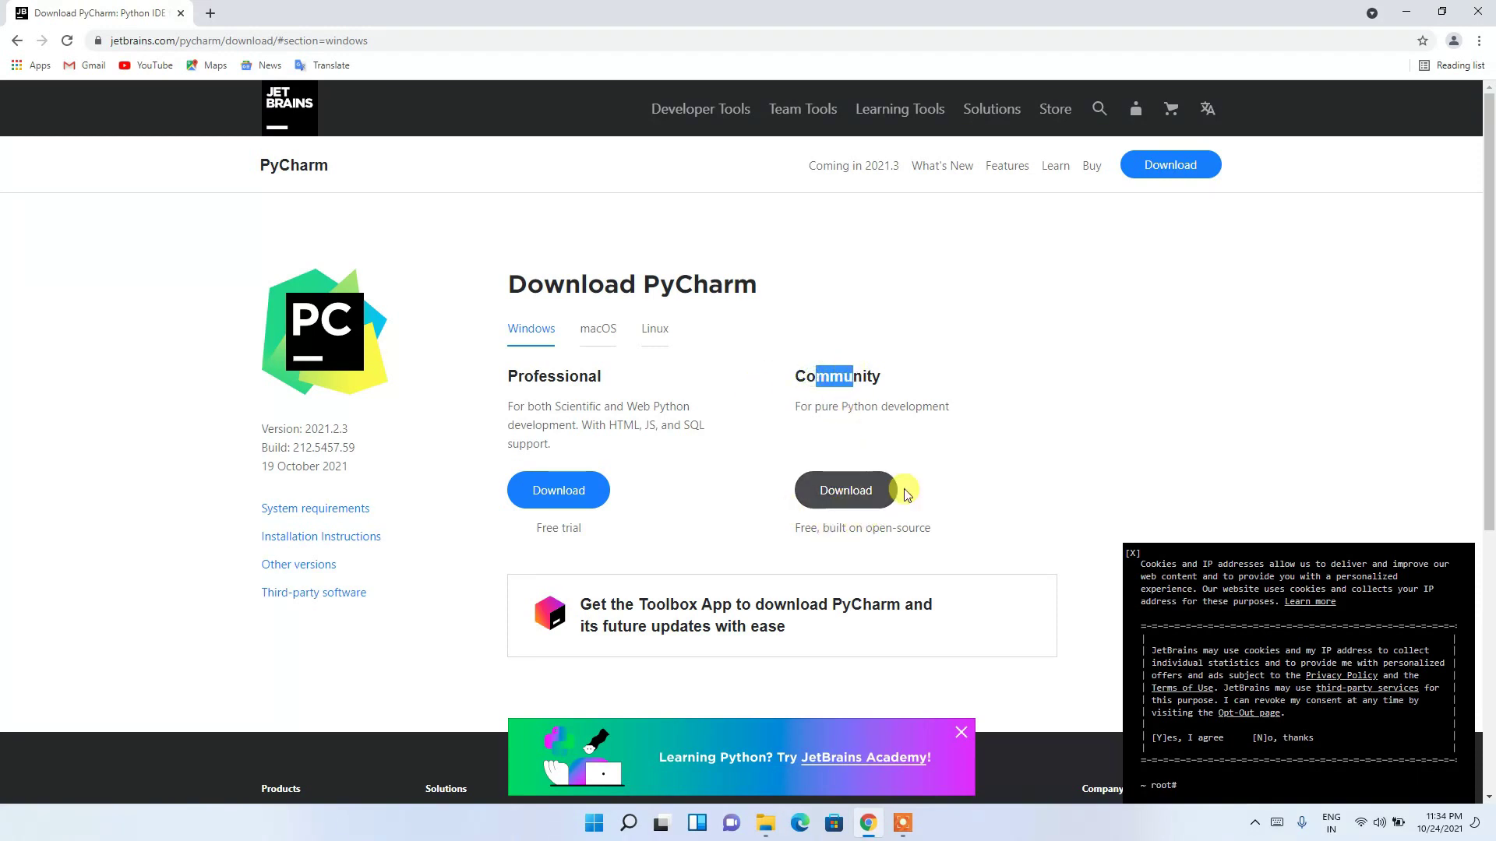
{"action": "left_click", "coordinate": [849, 488]}
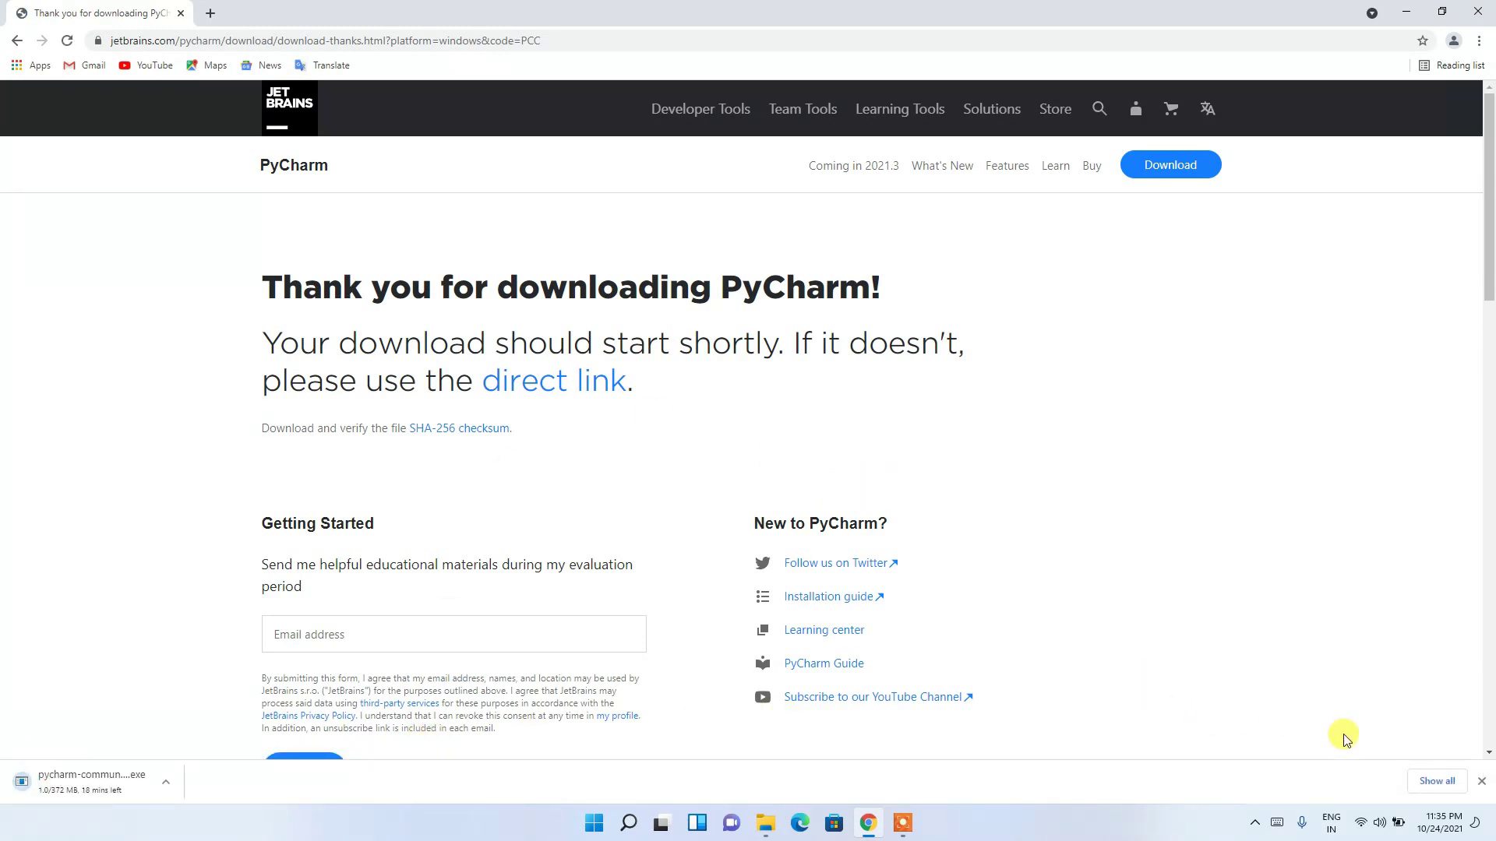
{"action": "left_click", "coordinate": [1436, 781]}
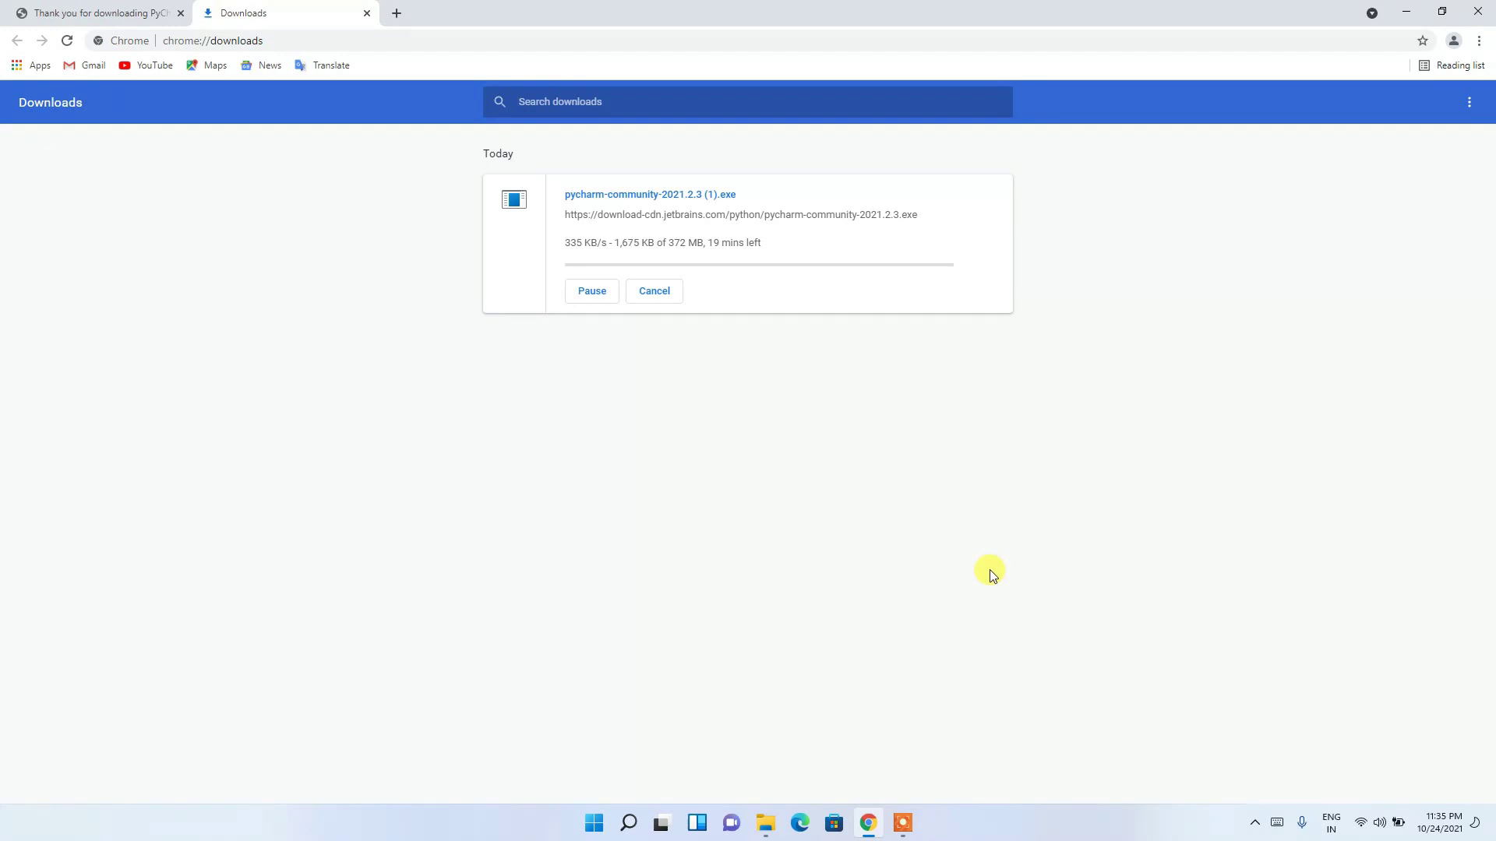
- Cancel the PyCharm download, remove it from Chrome's Downloads list, and minimize Chrome
{"action": "left_click", "coordinate": [653, 291]}
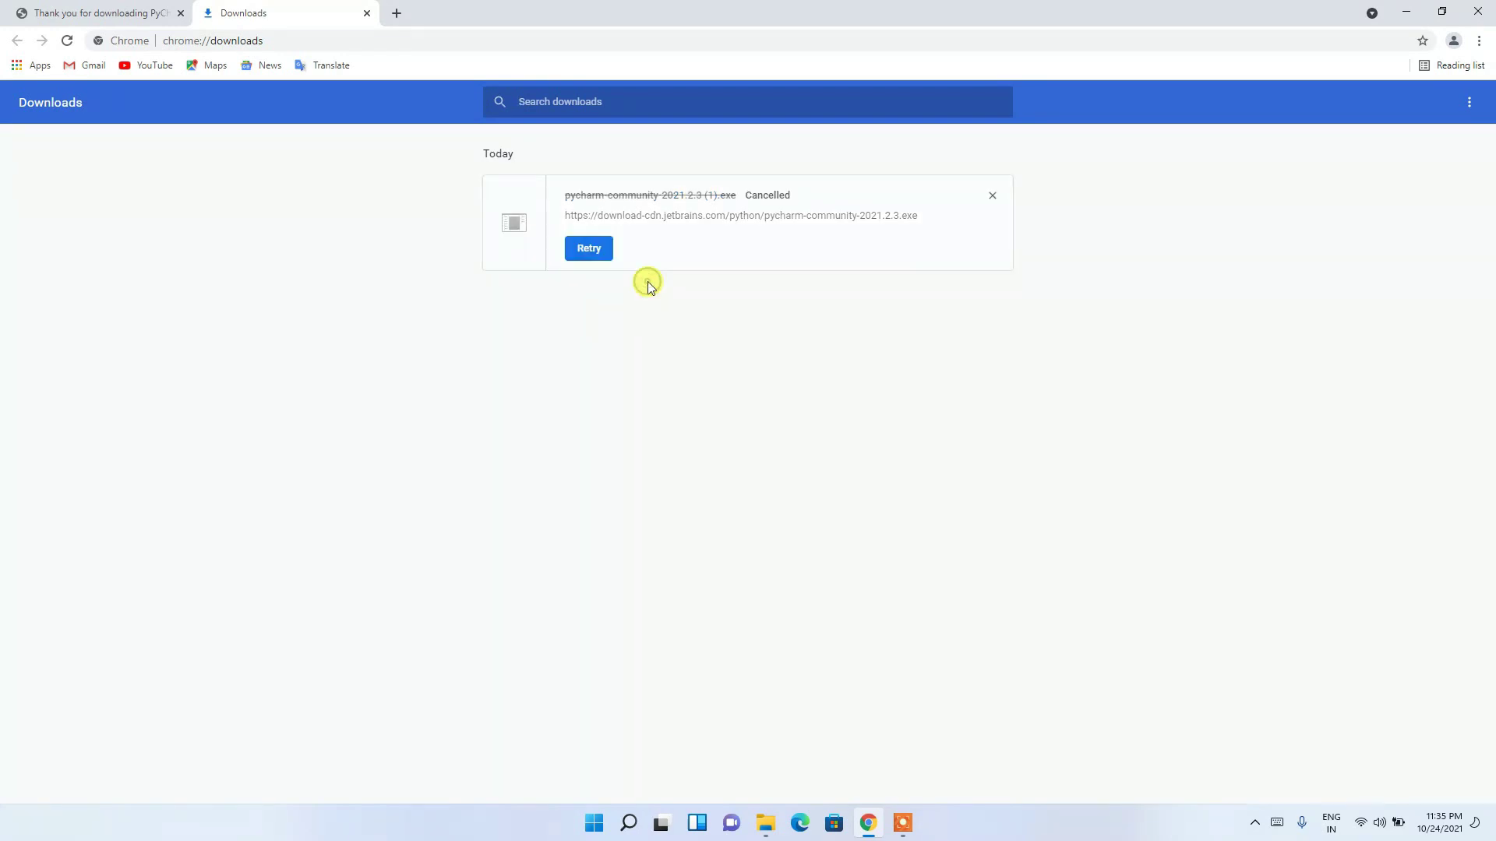
{"action": "left_click", "coordinate": [991, 196]}
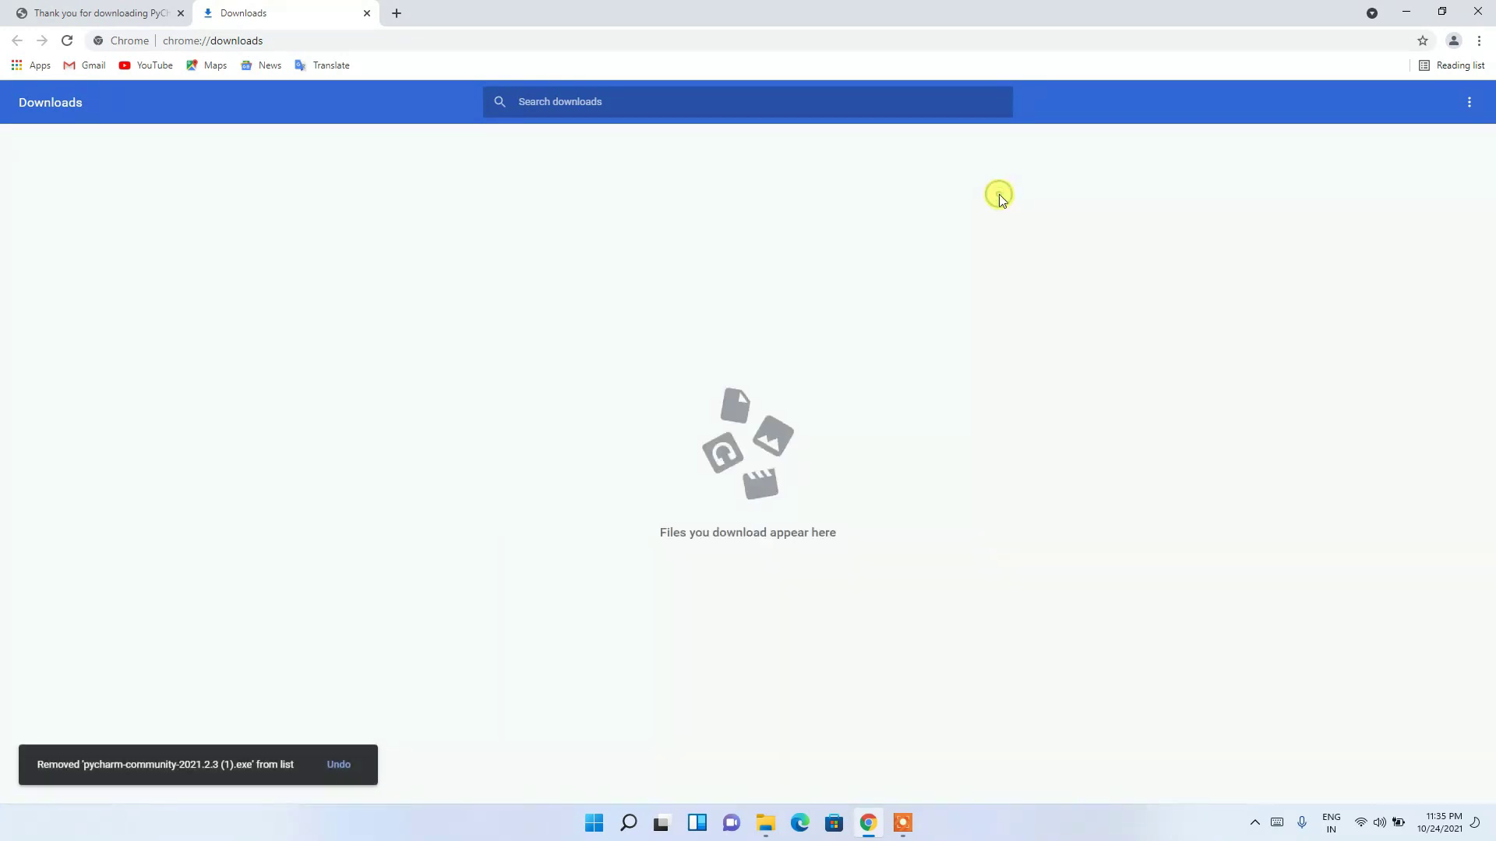
{"action": "left_click", "coordinate": [1405, 11]}
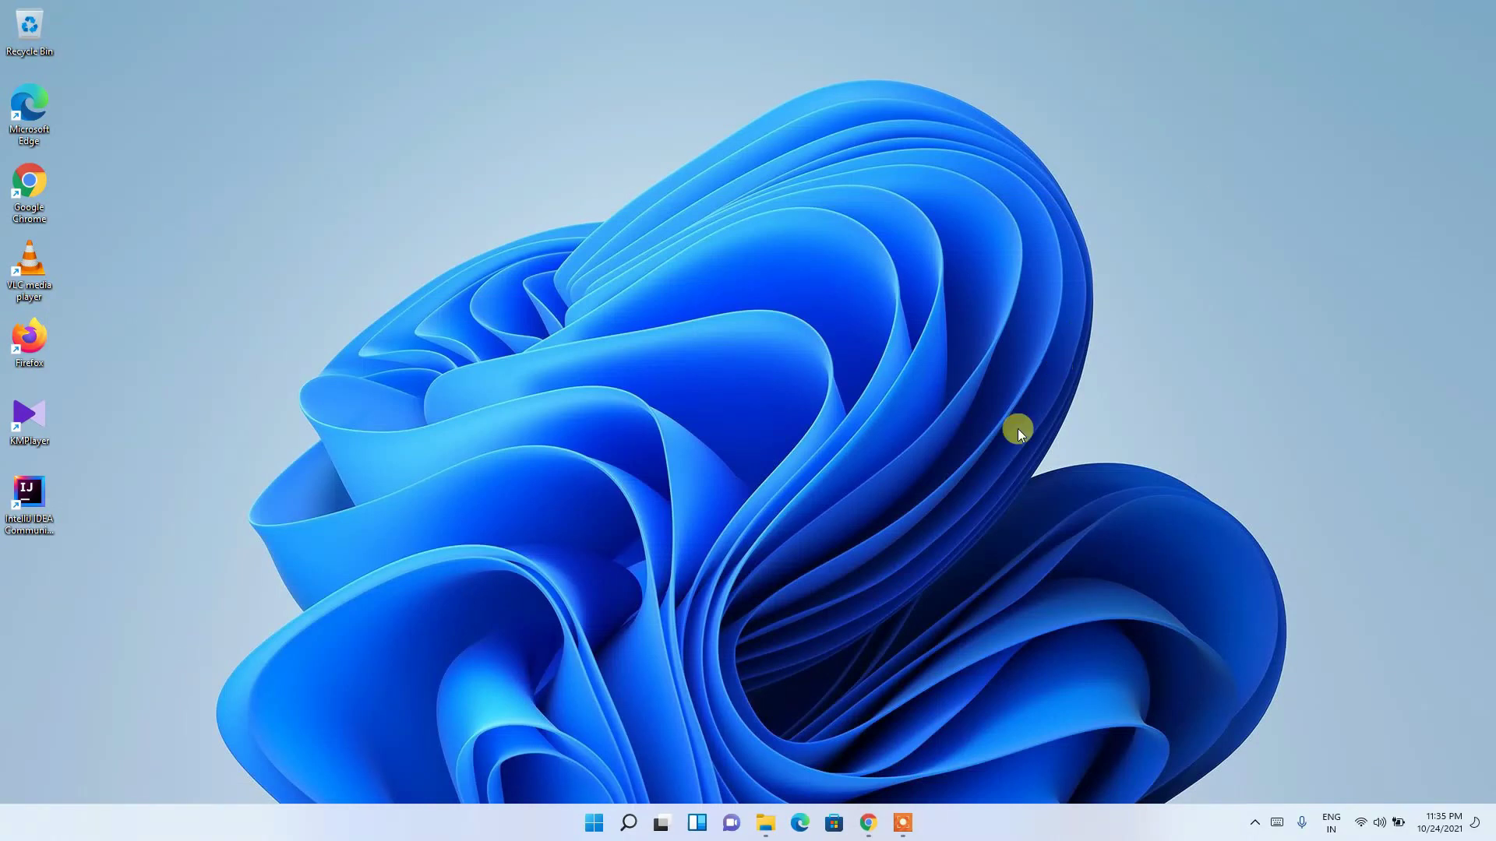
- Run the pycharm-community-2021.2.3 installer from the Downloads > Software folder
{"action": "left_click", "coordinate": [765, 823]}
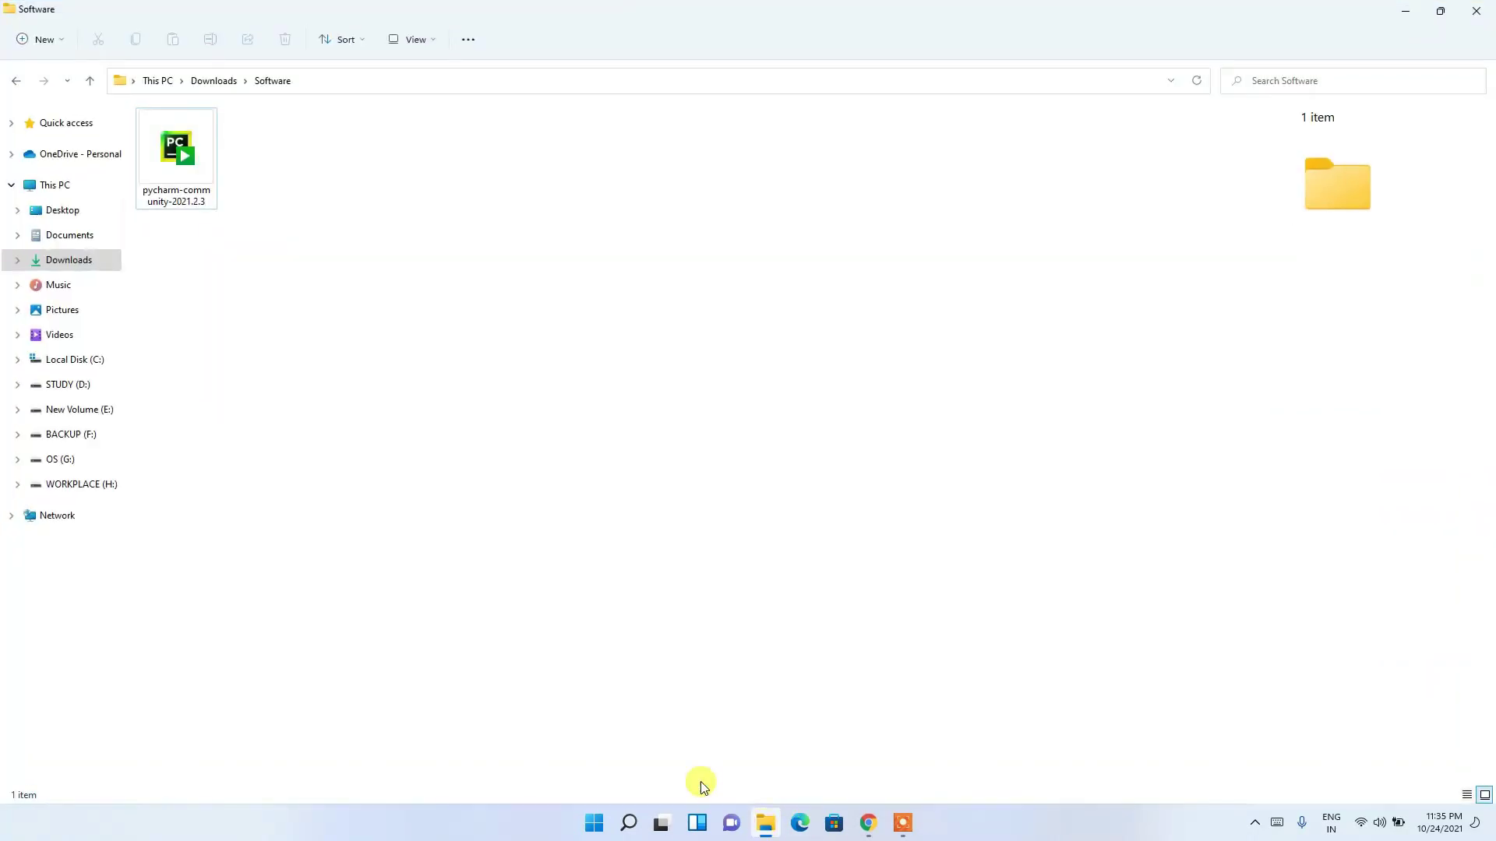
{"action": "left_click", "coordinate": [202, 159]}
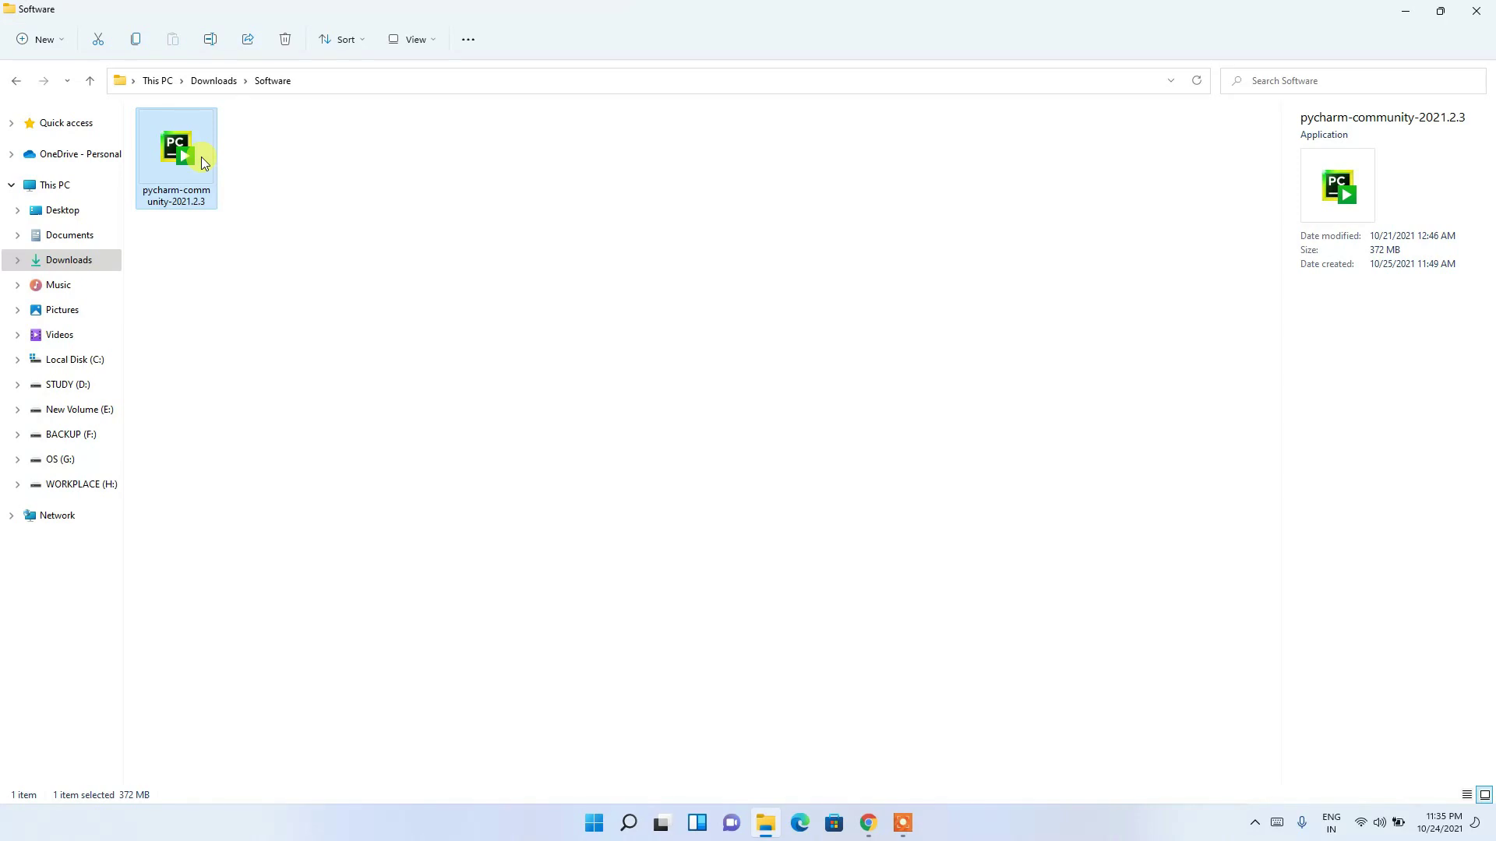
{"action": "double_click", "coordinate": [201, 157]}
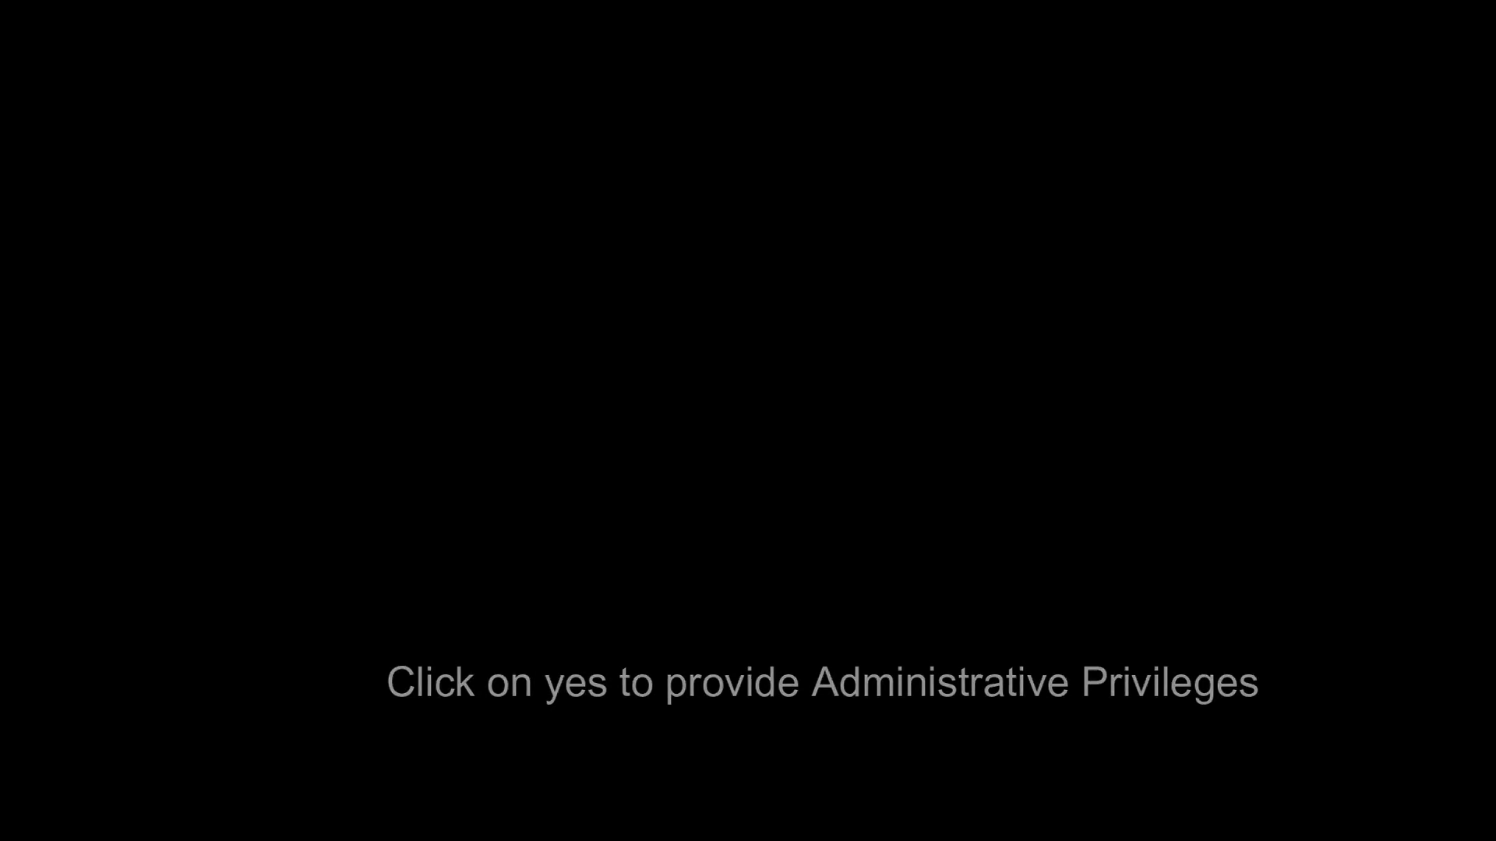
- Approve the administrator prompt, minimize Explorer, and continue past the setup Welcome page
{"action": "left_click", "coordinate": [693, 545]}
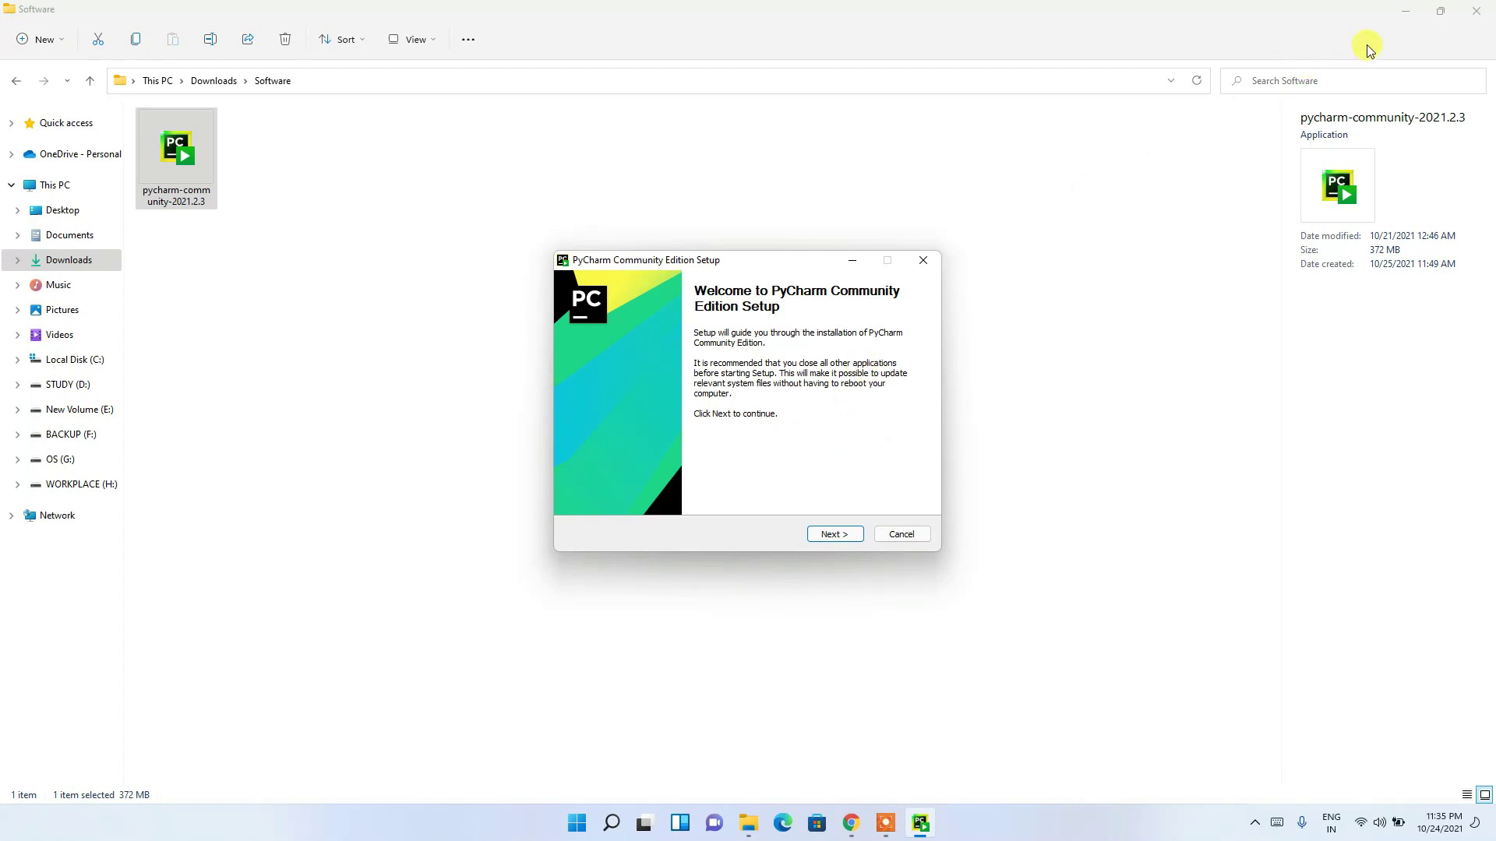
{"action": "left_click", "coordinate": [1408, 11]}
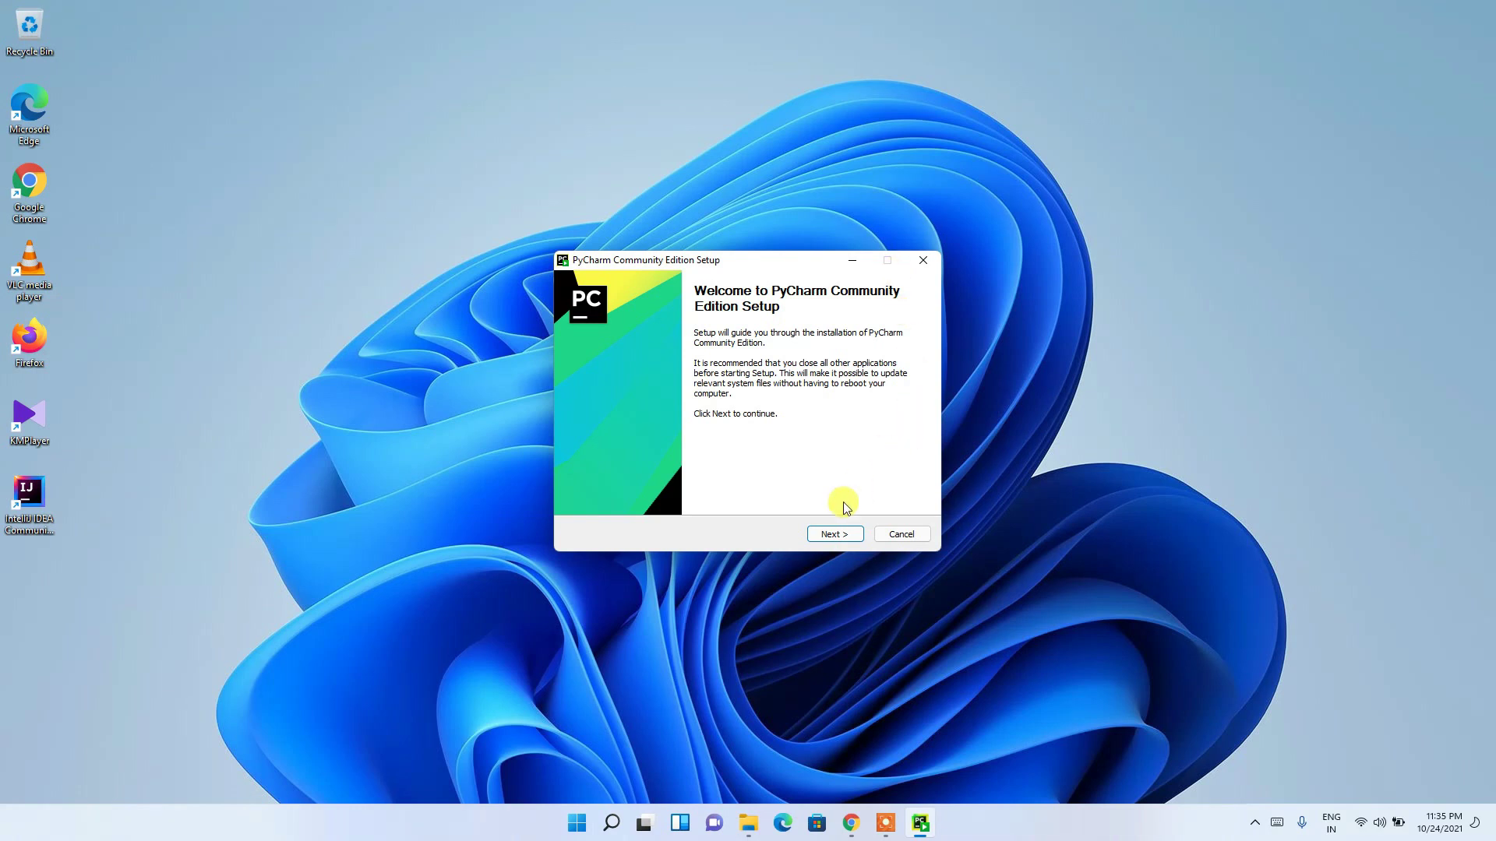
{"action": "left_click", "coordinate": [835, 535]}
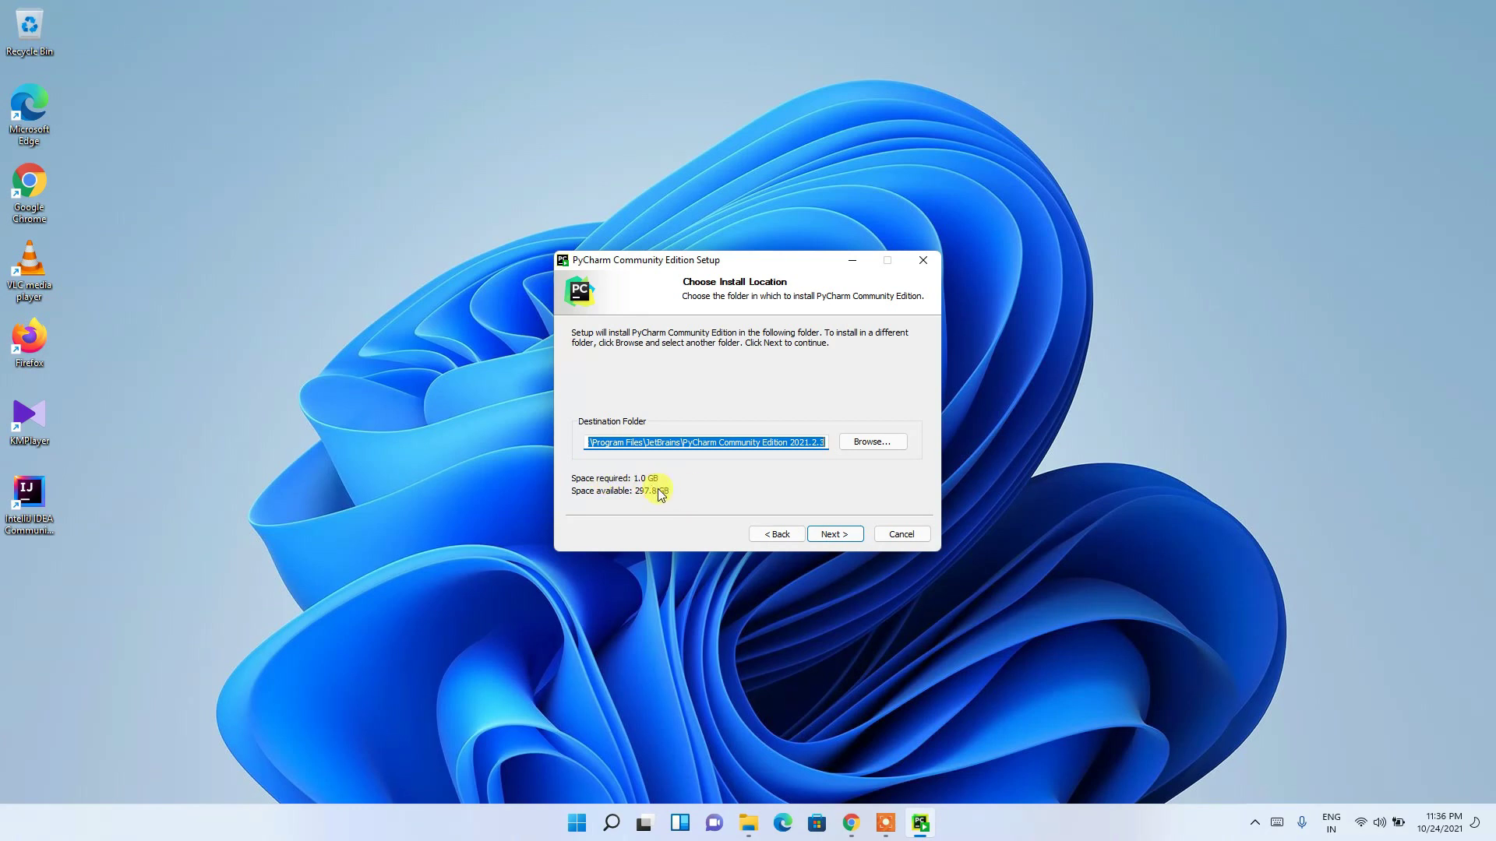
- Keep the default install location and enable the desktop shortcut and 'Add Open Folder as Project' options
{"action": "left_click", "coordinate": [831, 534]}
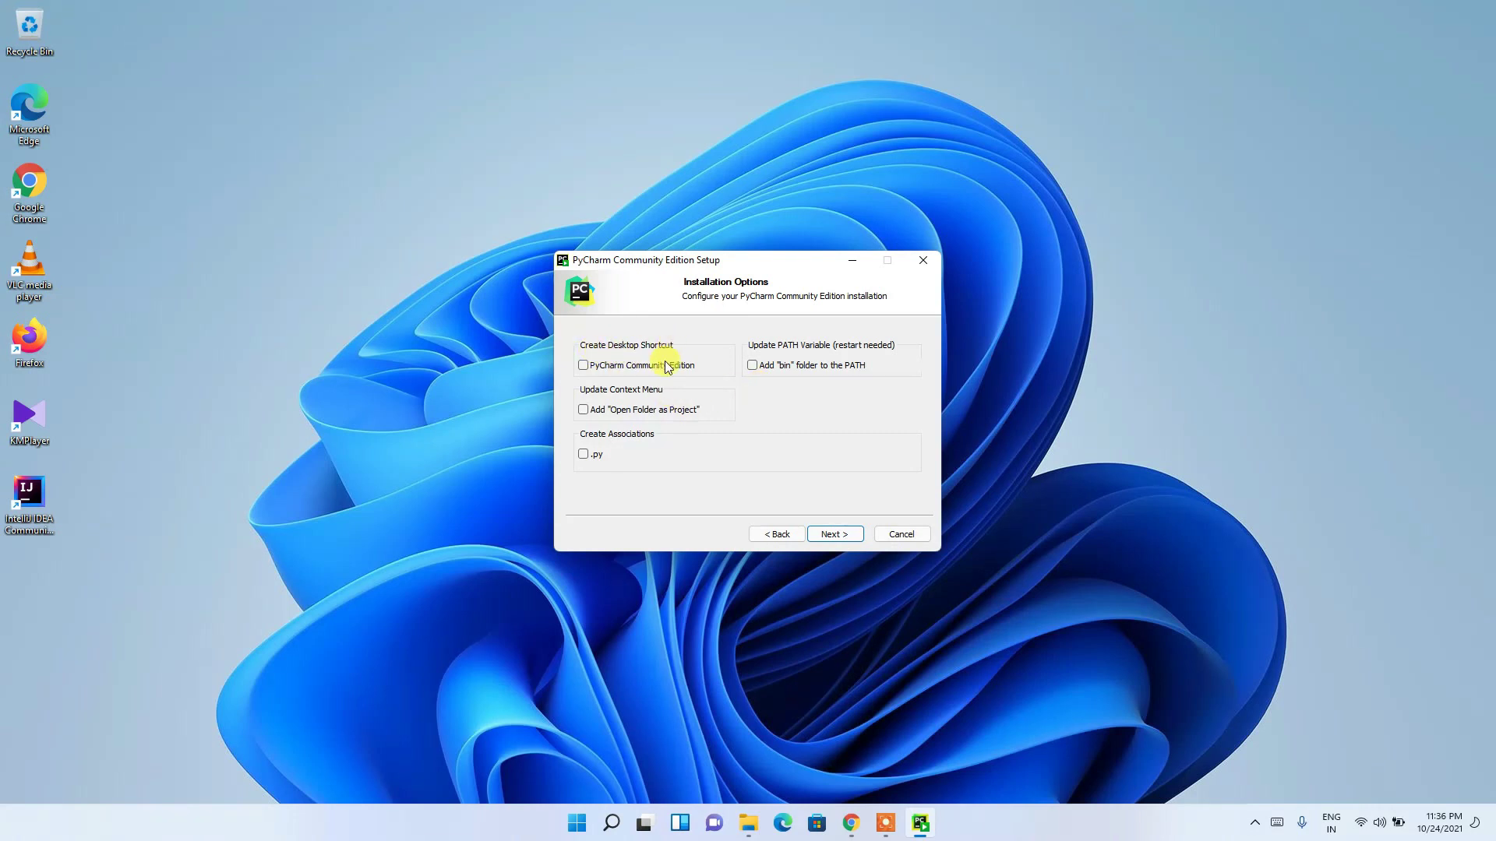
{"action": "left_click", "coordinate": [642, 368]}
{"action": "left_click", "coordinate": [640, 413]}
{"action": "left_click", "coordinate": [839, 535]}
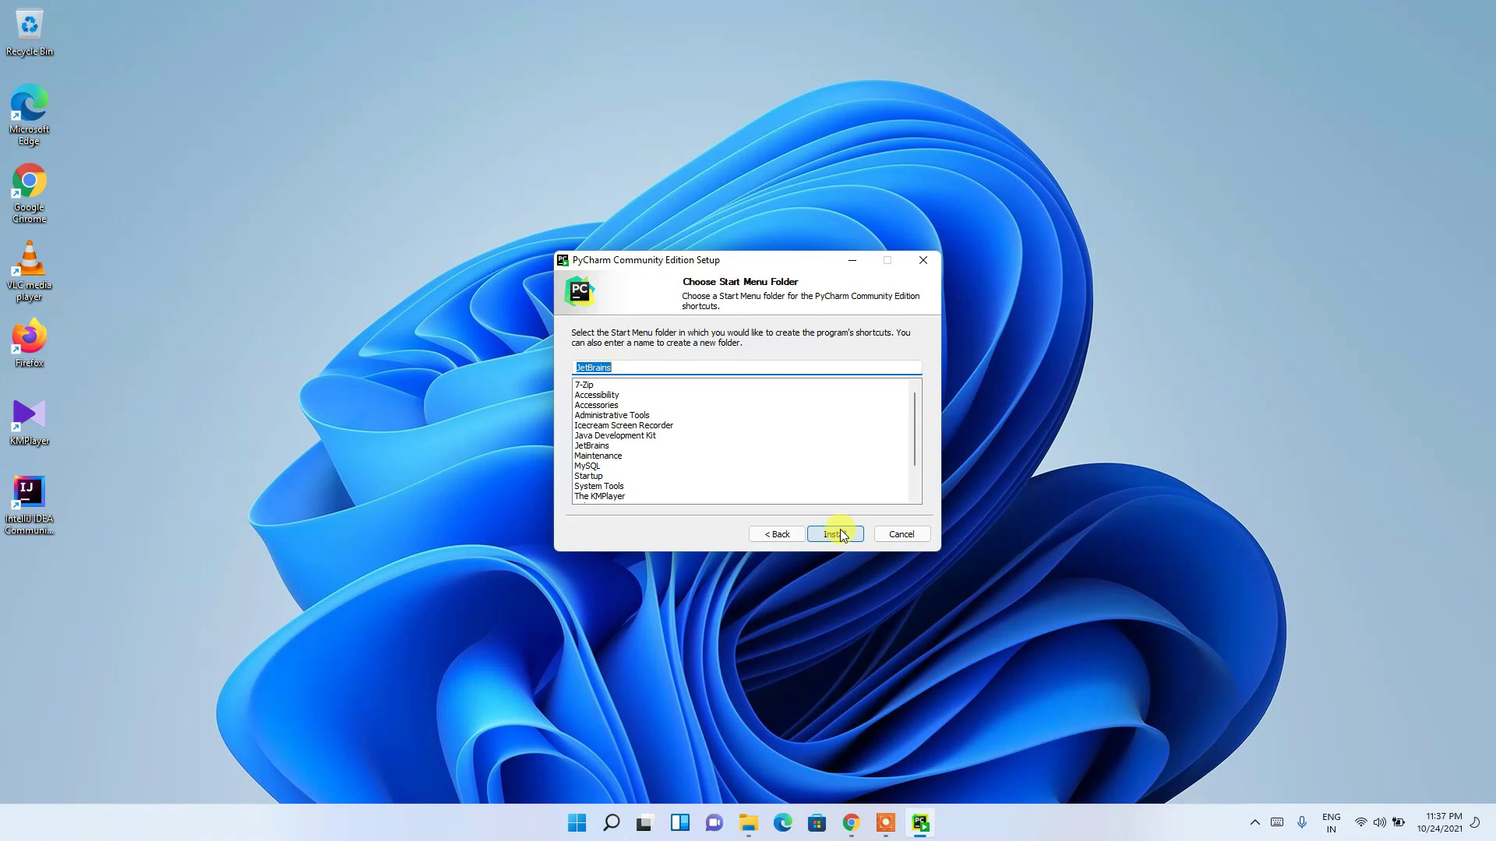
- Keep the JetBrains Start Menu folder and start the PyCharm installation
{"action": "left_click", "coordinate": [616, 367]}
{"action": "left_click_drag", "start_coordinate": [615, 367], "coordinate": [527, 354]}
{"action": "left_click", "coordinate": [835, 534]}
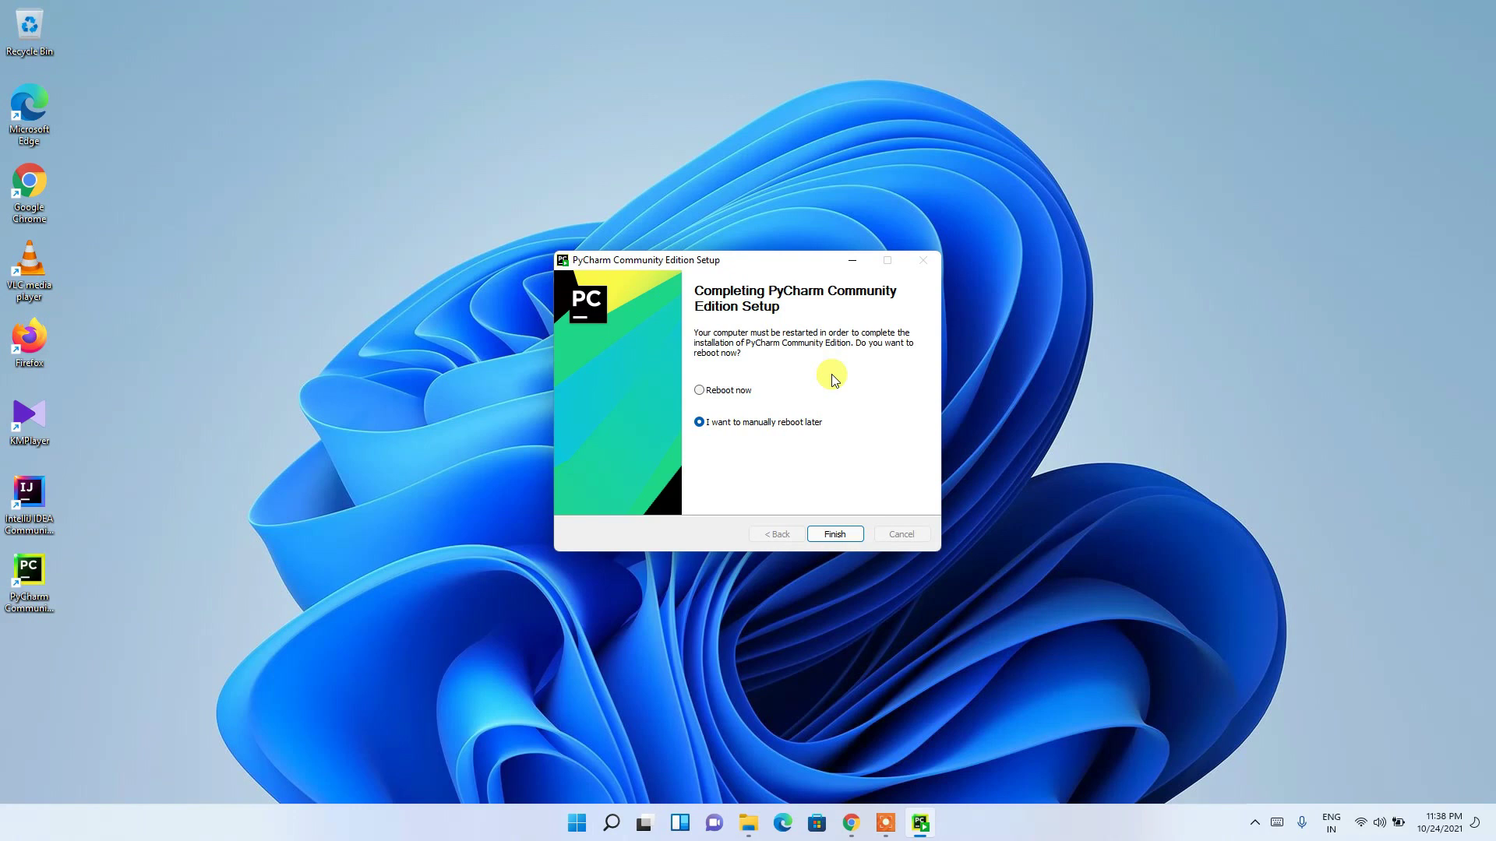
- Choose to reboot now, finish the wizard, and select the new PyCharm desktop shortcut
{"action": "left_click", "coordinate": [726, 390]}
{"action": "left_click", "coordinate": [840, 534]}
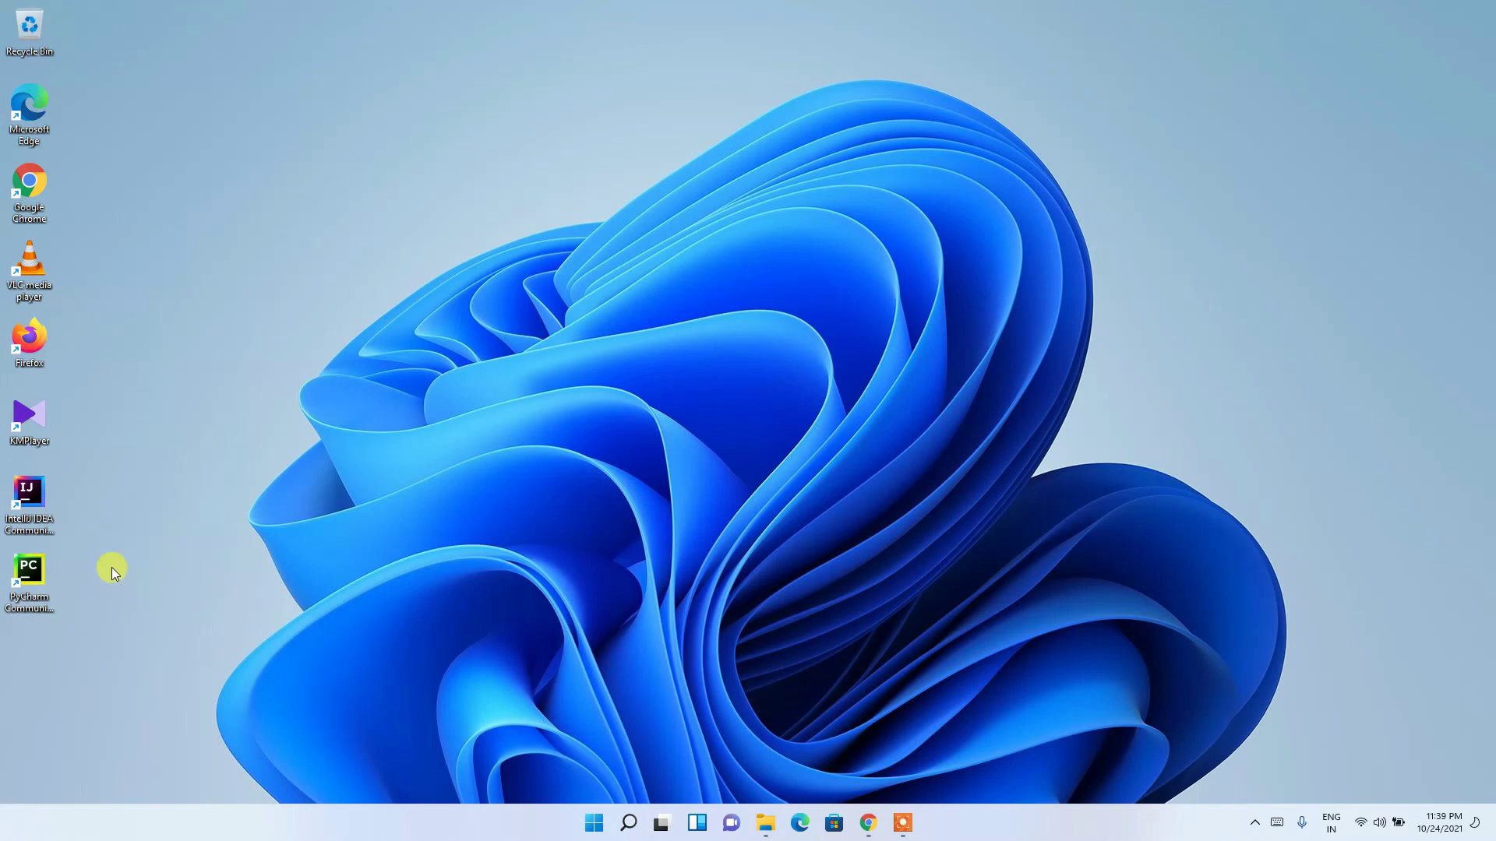
{"action": "left_click", "coordinate": [40, 571]}
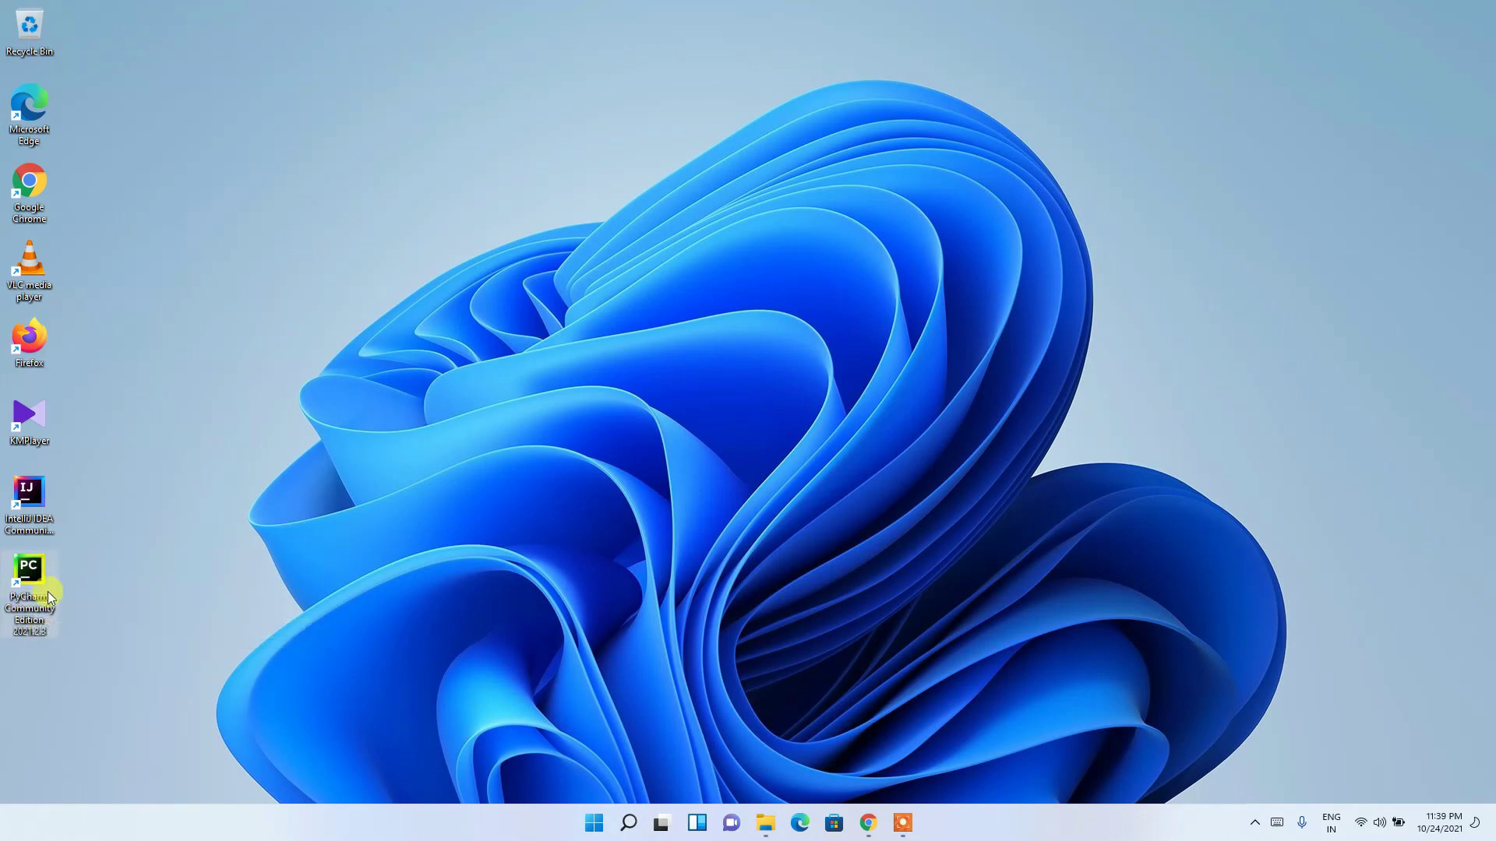
- Launch PyCharm from the desktop shortcut and choose 'Do not import settings'
{"action": "double_click", "coordinate": [28, 593]}
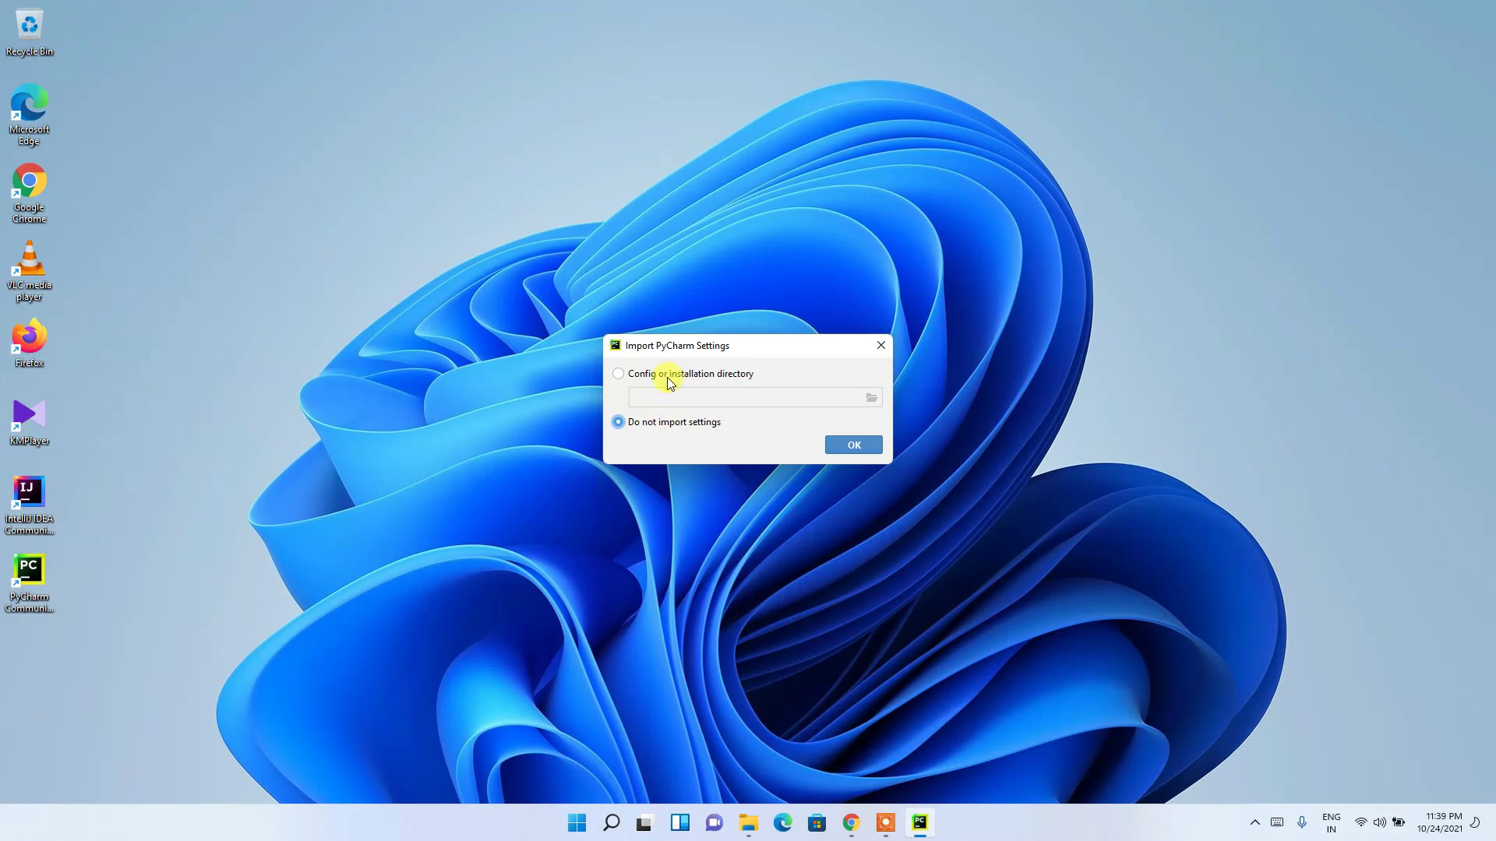
{"action": "left_click", "coordinate": [695, 379]}
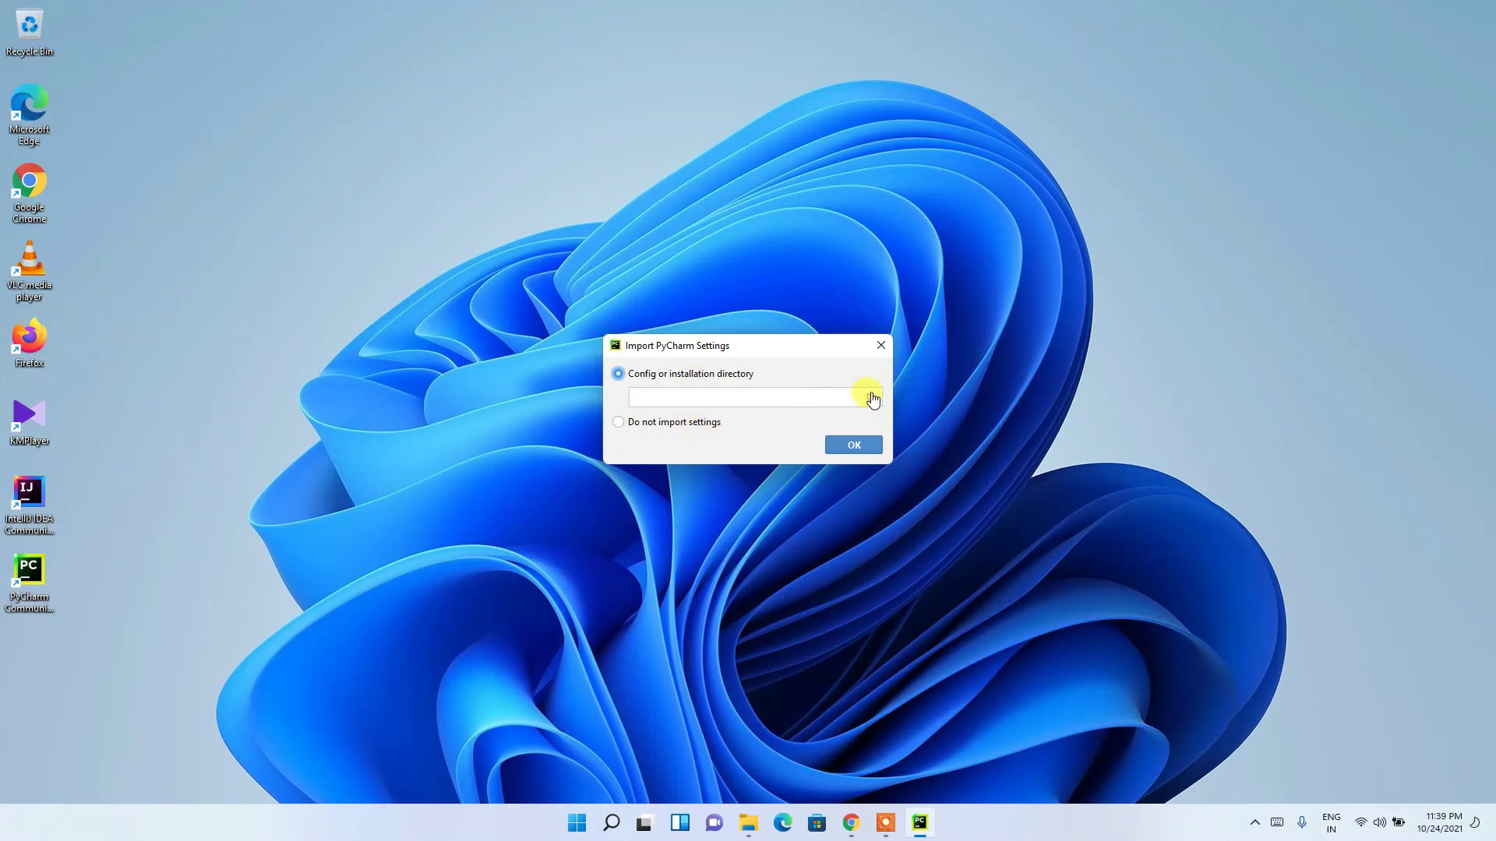
{"action": "left_click", "coordinate": [692, 421]}
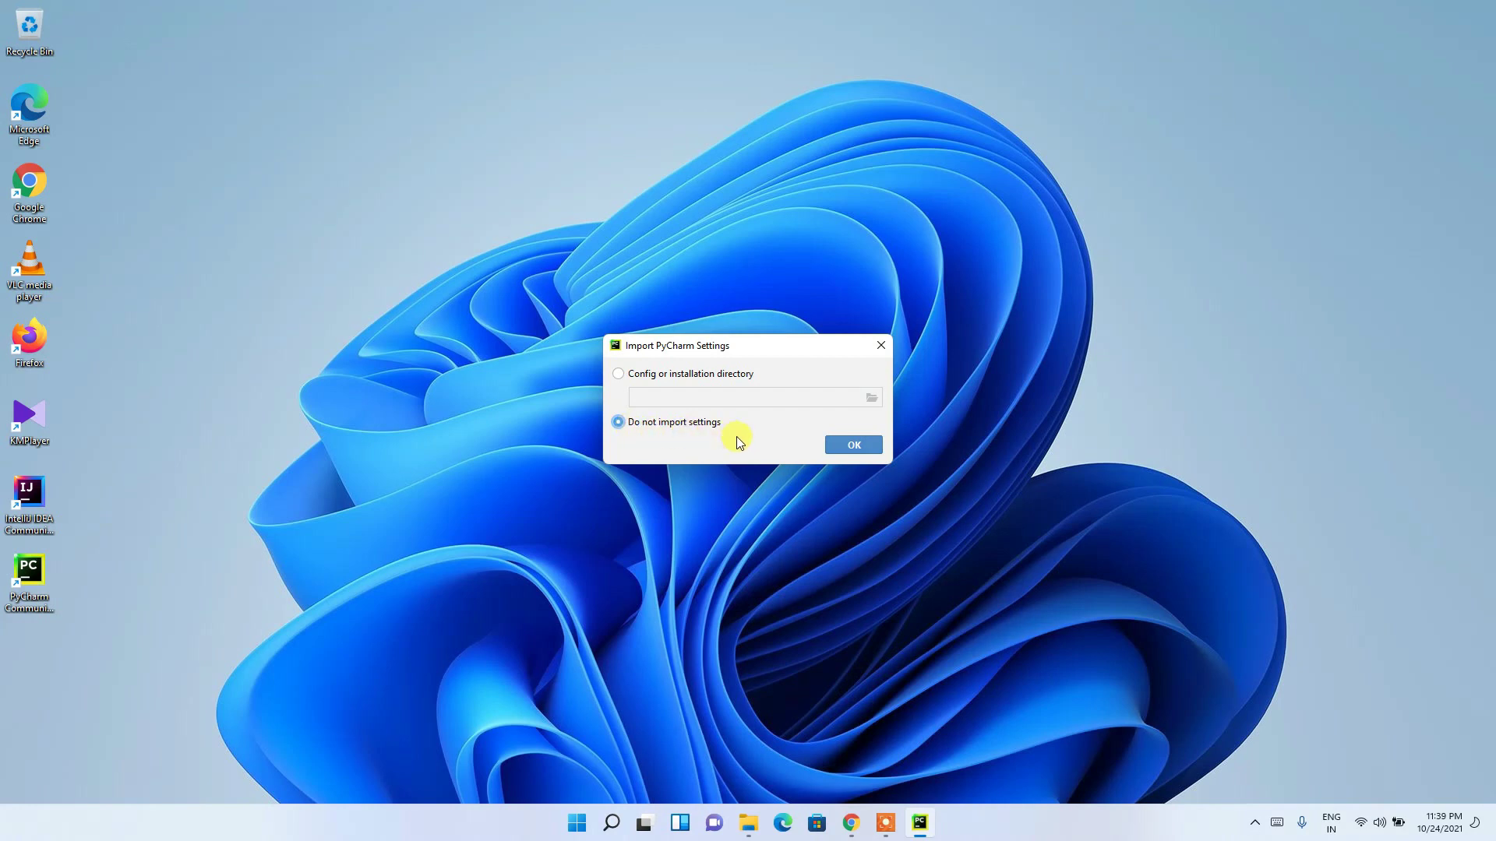
{"action": "left_click", "coordinate": [854, 448]}
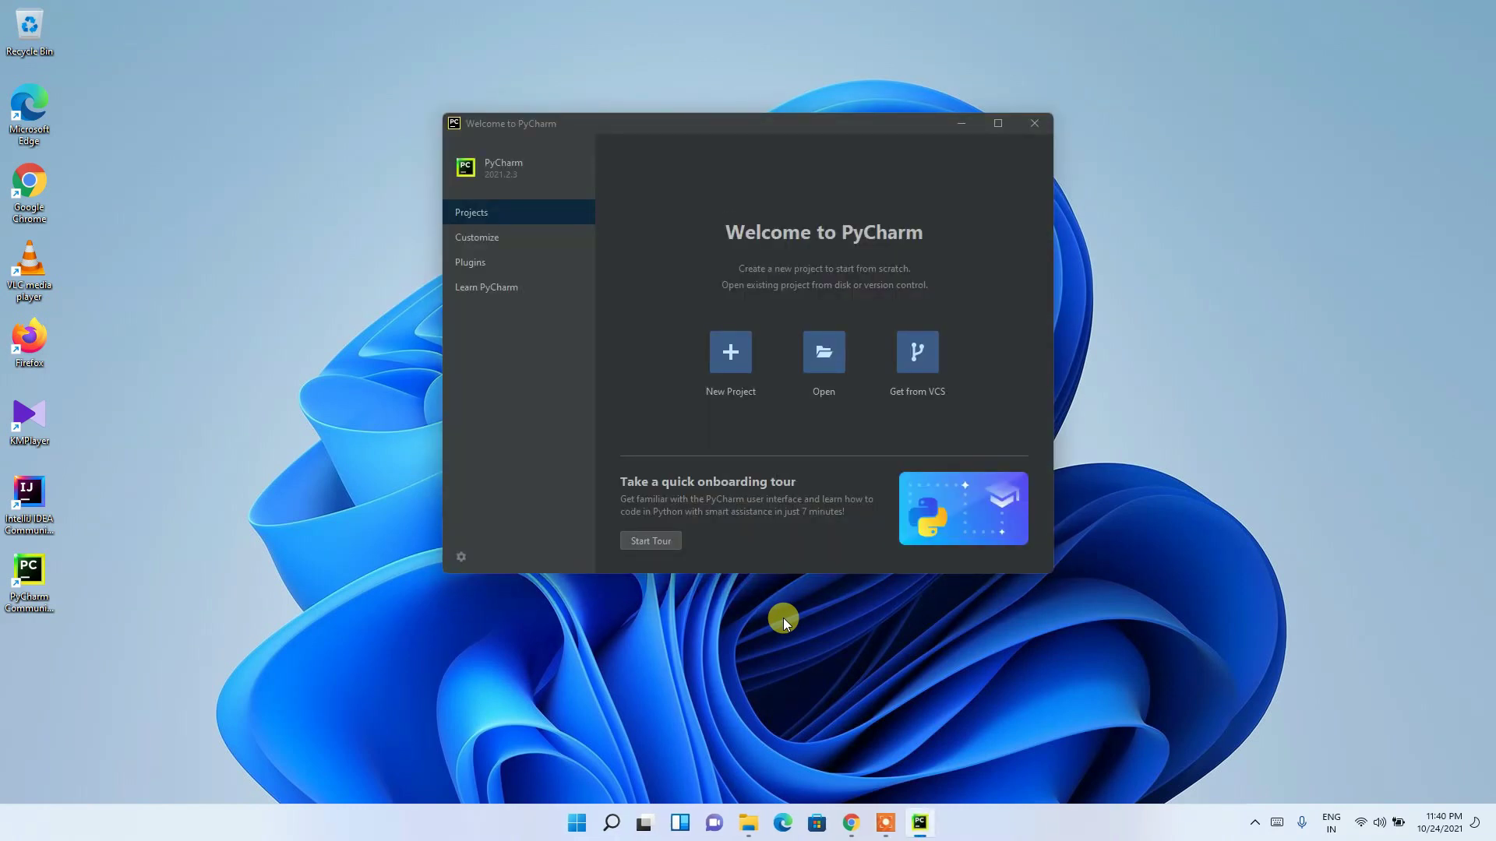
- Maximize the Welcome to PyCharm window and start a New Project
{"action": "left_click", "coordinate": [998, 123]}
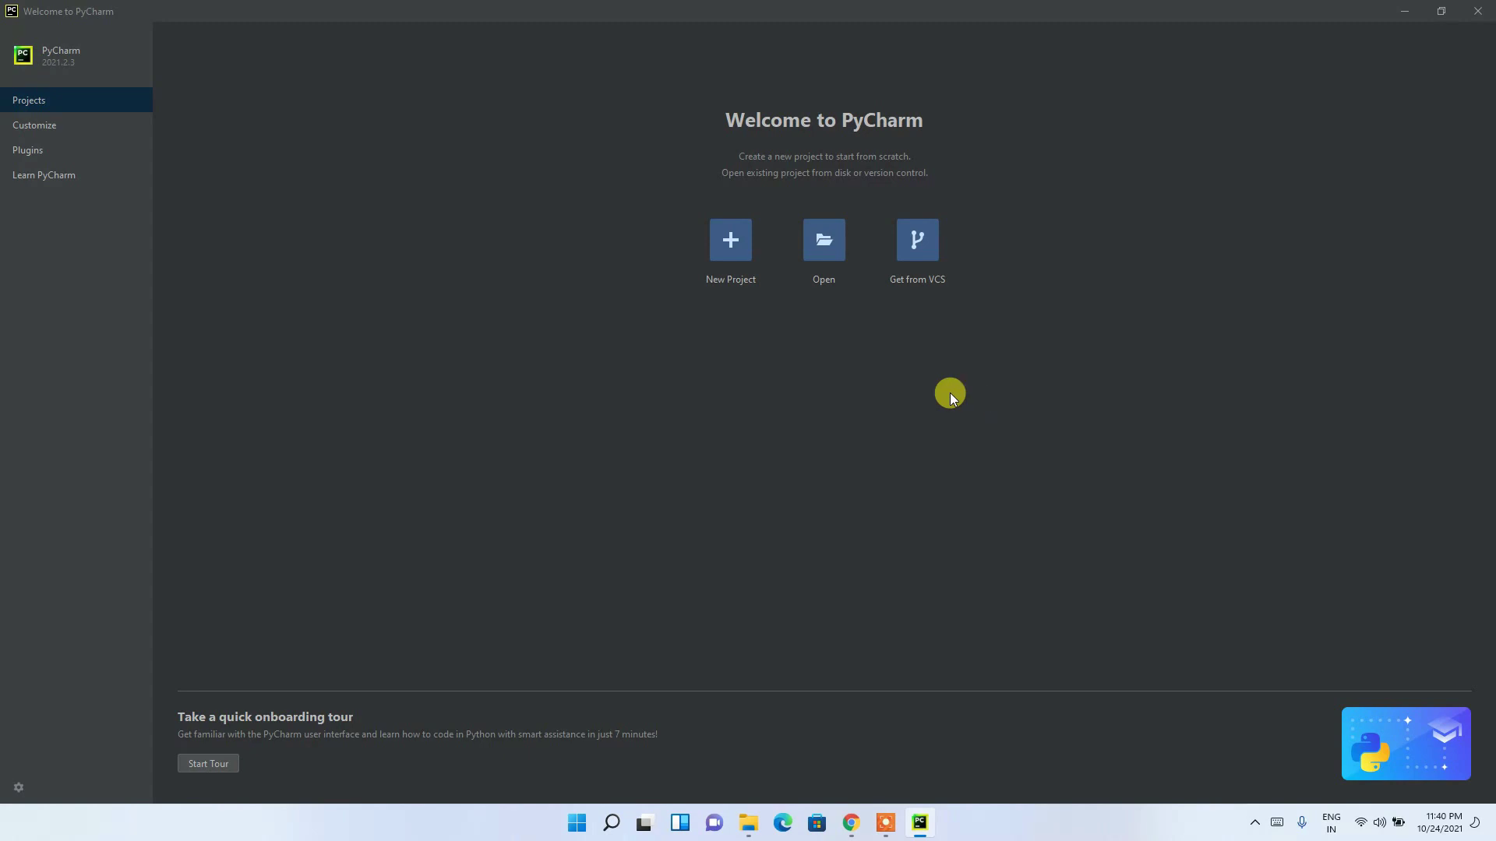
{"action": "left_click", "coordinate": [736, 256]}
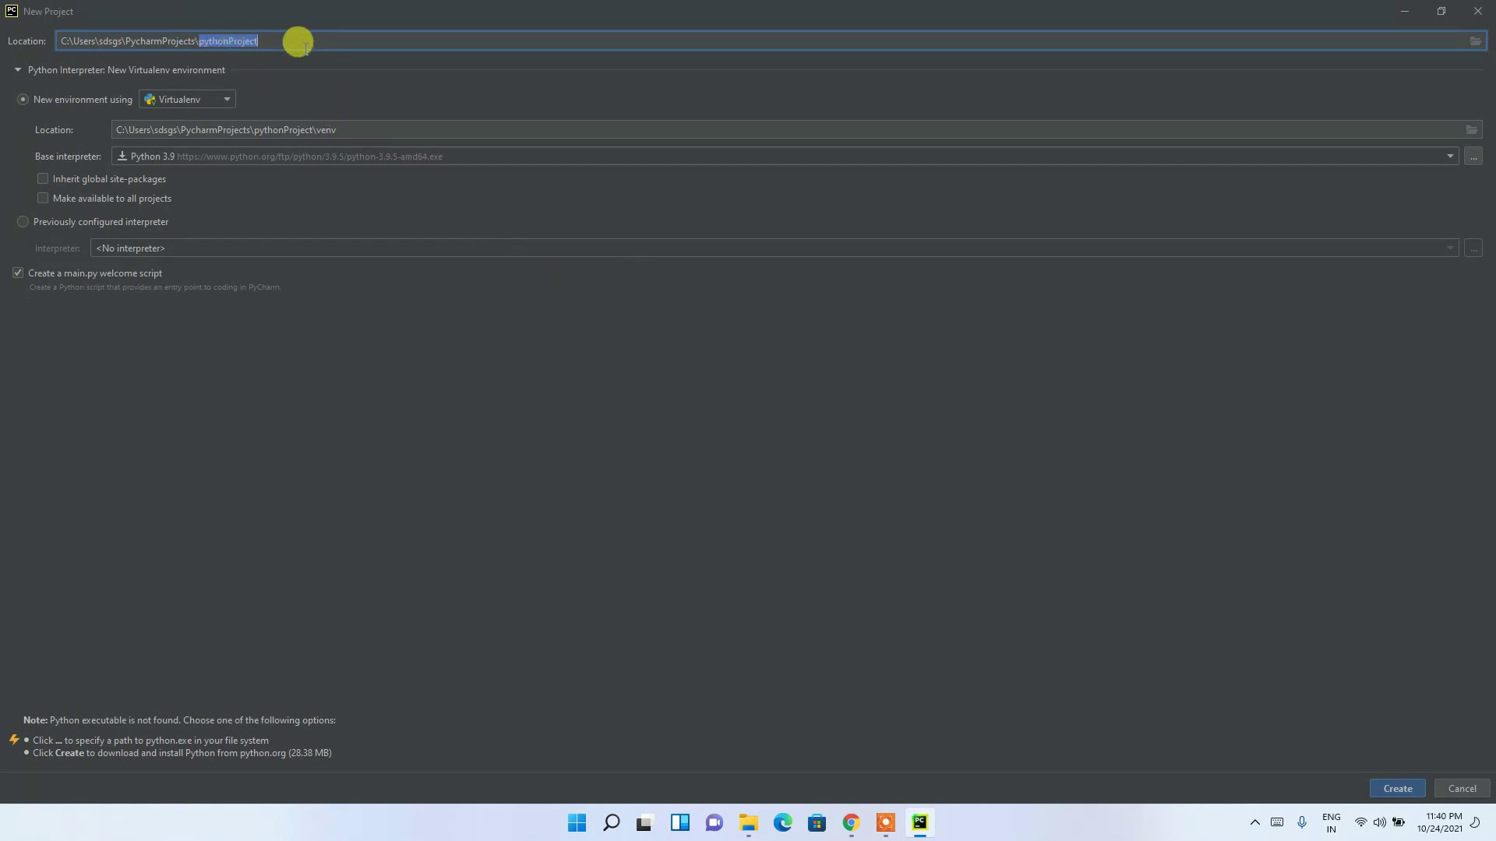
- Set the project location to 'helloworld', tick 'Inherit global site-packages', and create it
{"action": "type", "text": "helloworld"}
{"action": "left_click", "coordinate": [360, 130]}
{"action": "left_click_drag", "start_coordinate": [276, 126], "coordinate": [129, 128]}
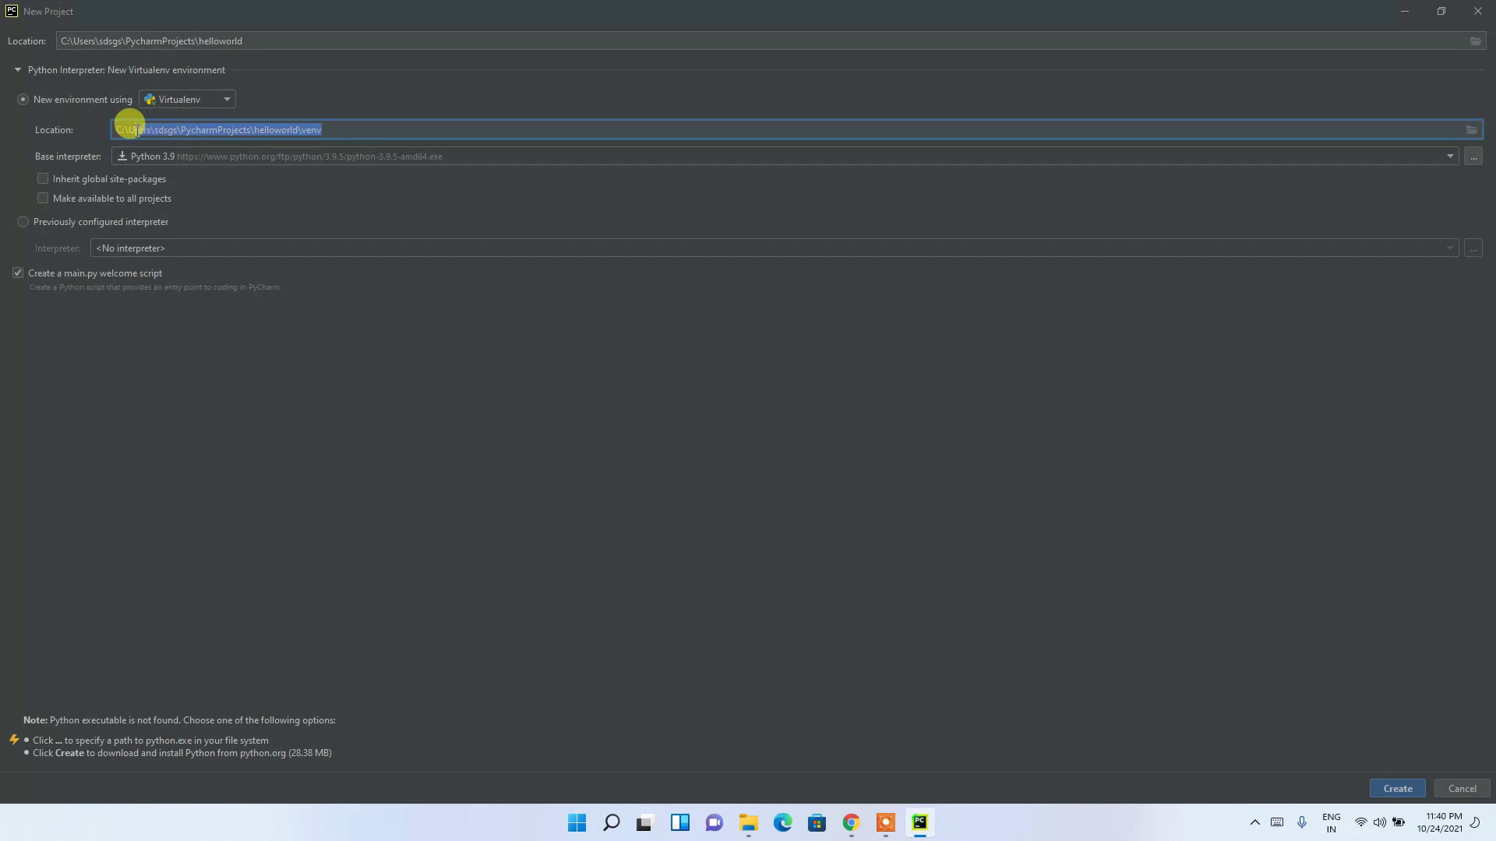
{"action": "left_click", "coordinate": [301, 184]}
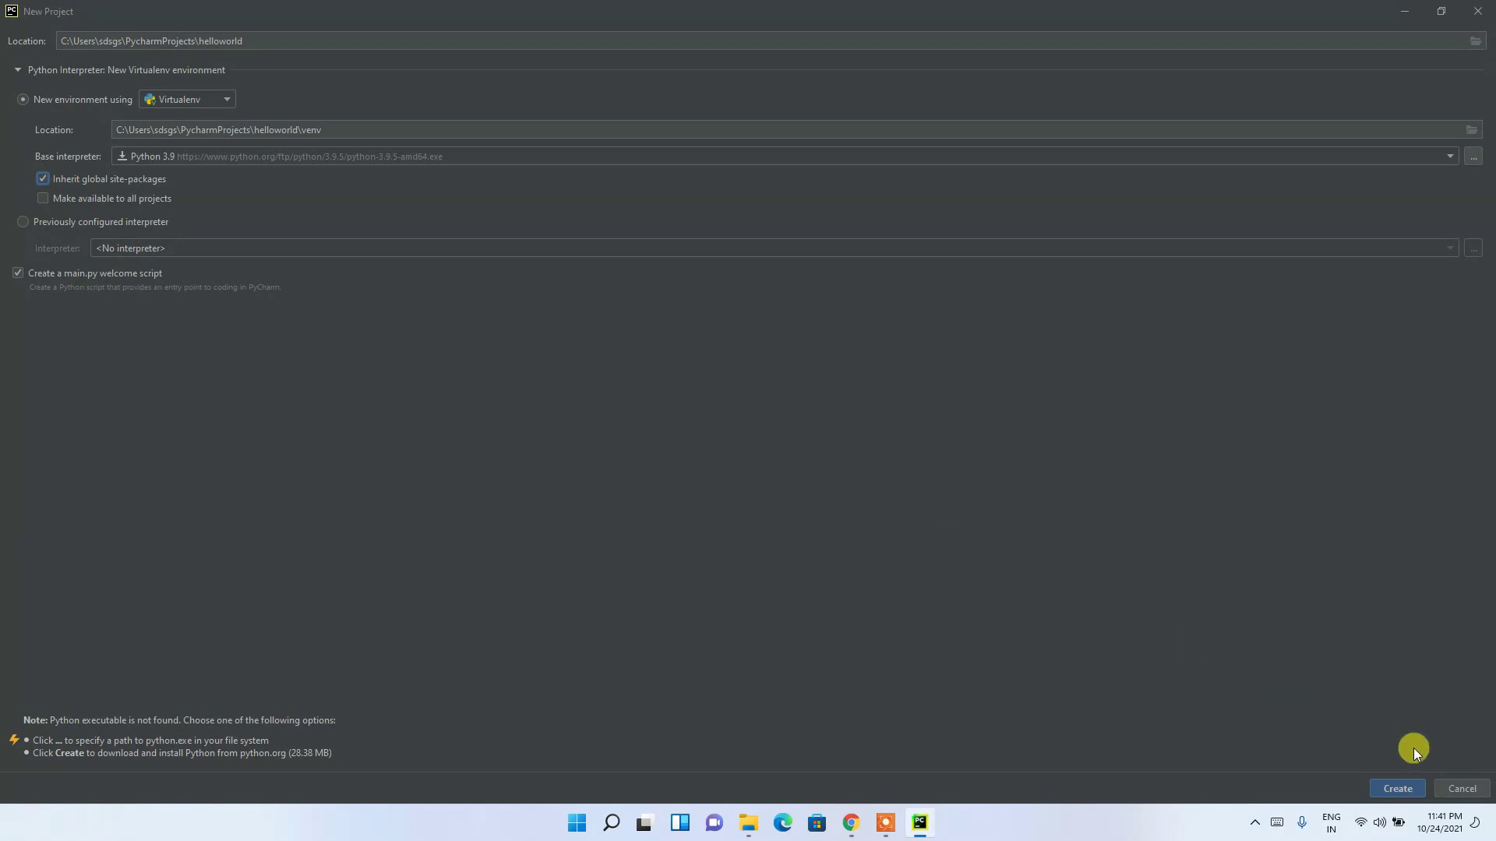
{"action": "left_click", "coordinate": [1397, 789]}
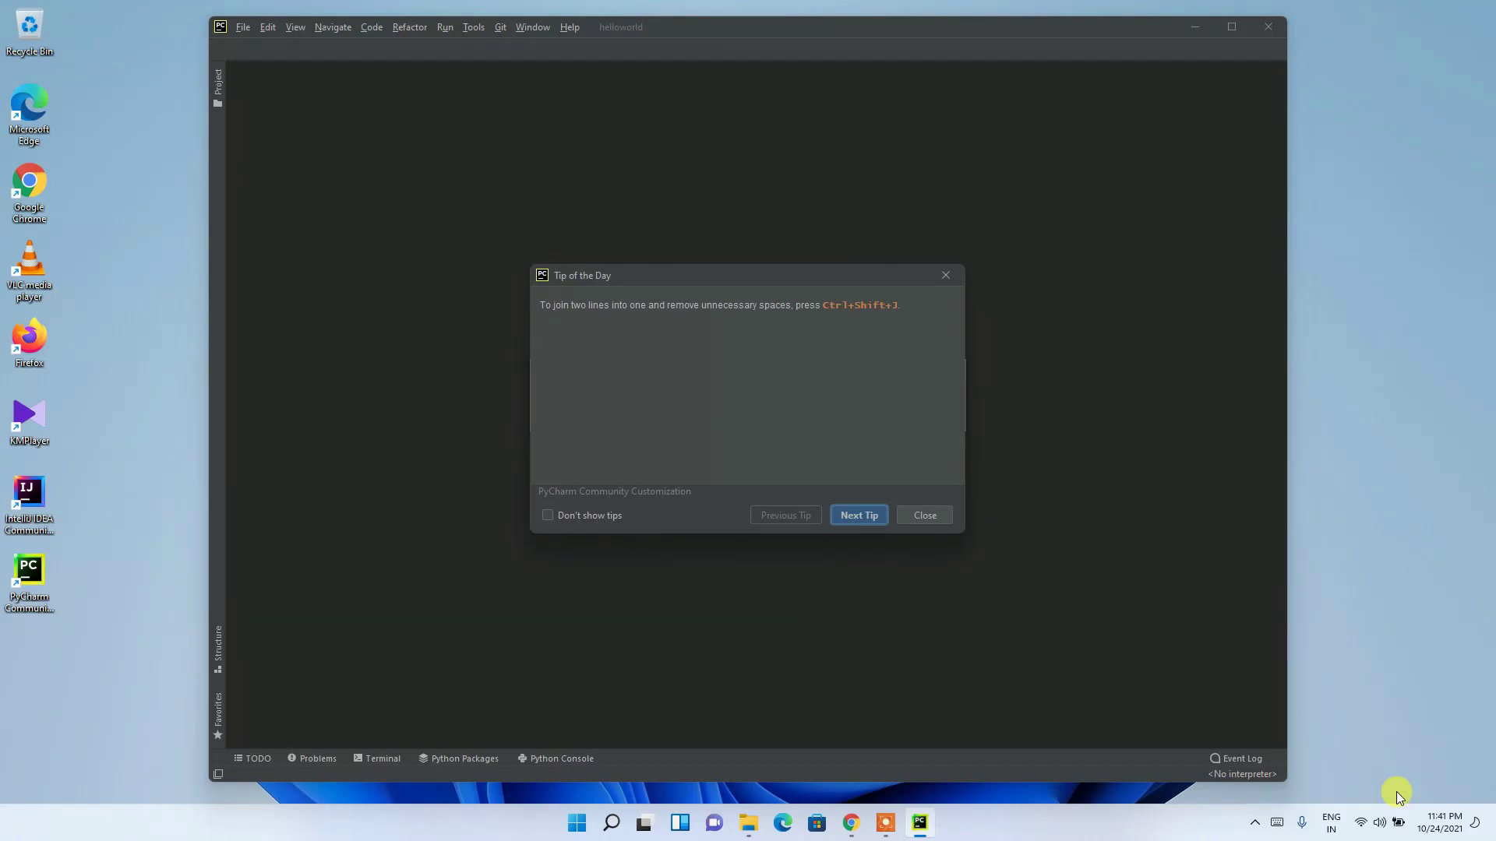
- Turn off startup tips and close the Tip of the Day dialog
{"action": "left_click", "coordinate": [601, 517]}
{"action": "left_click", "coordinate": [928, 516]}
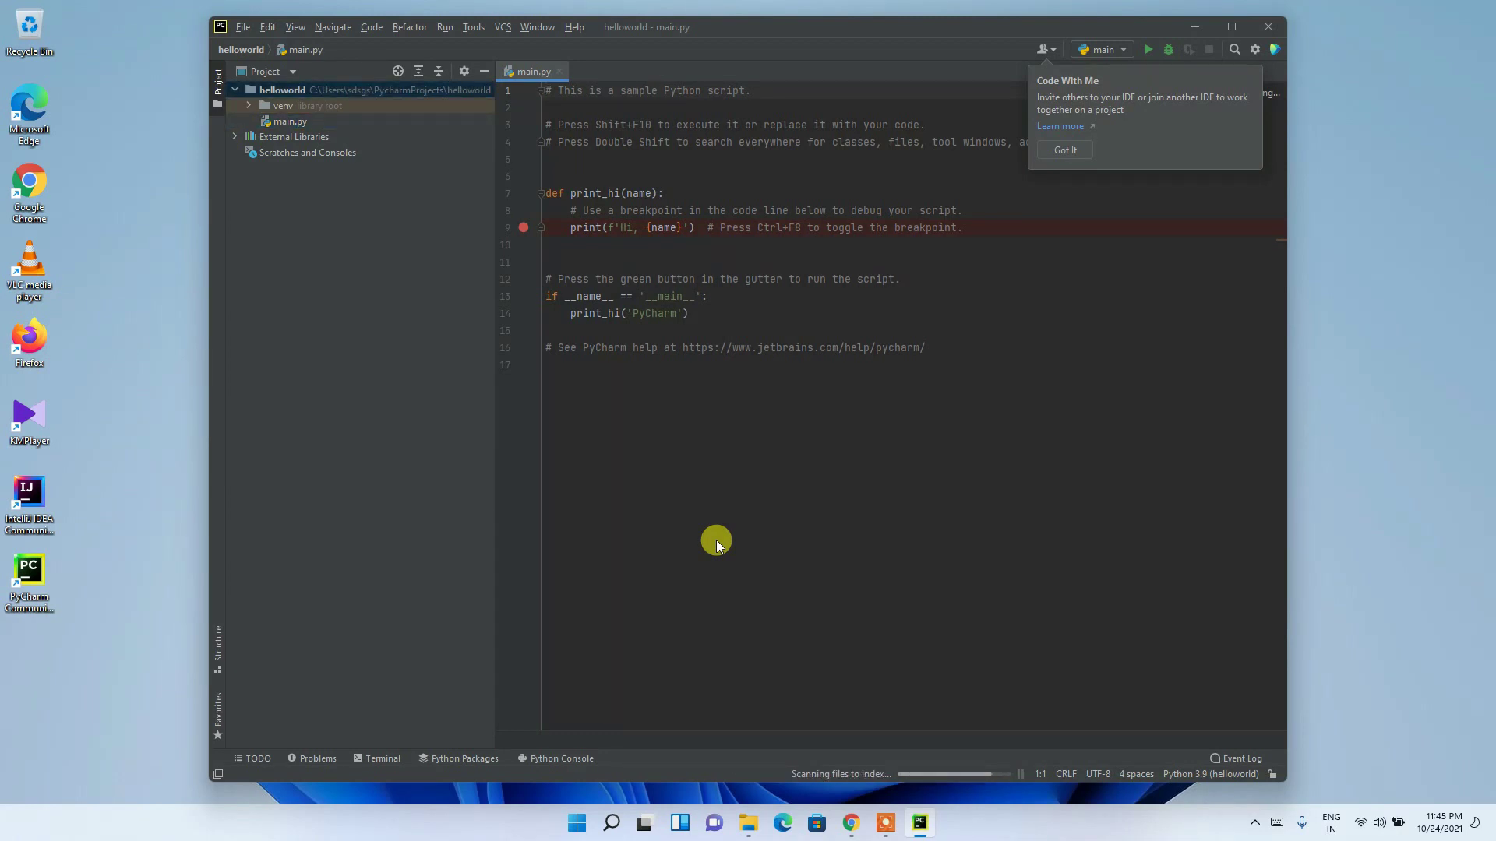
- Select and deselect the sample script, then maximize the helloworld project window
{"action": "left_click_drag", "start_coordinate": [972, 367], "coordinate": [502, 98]}
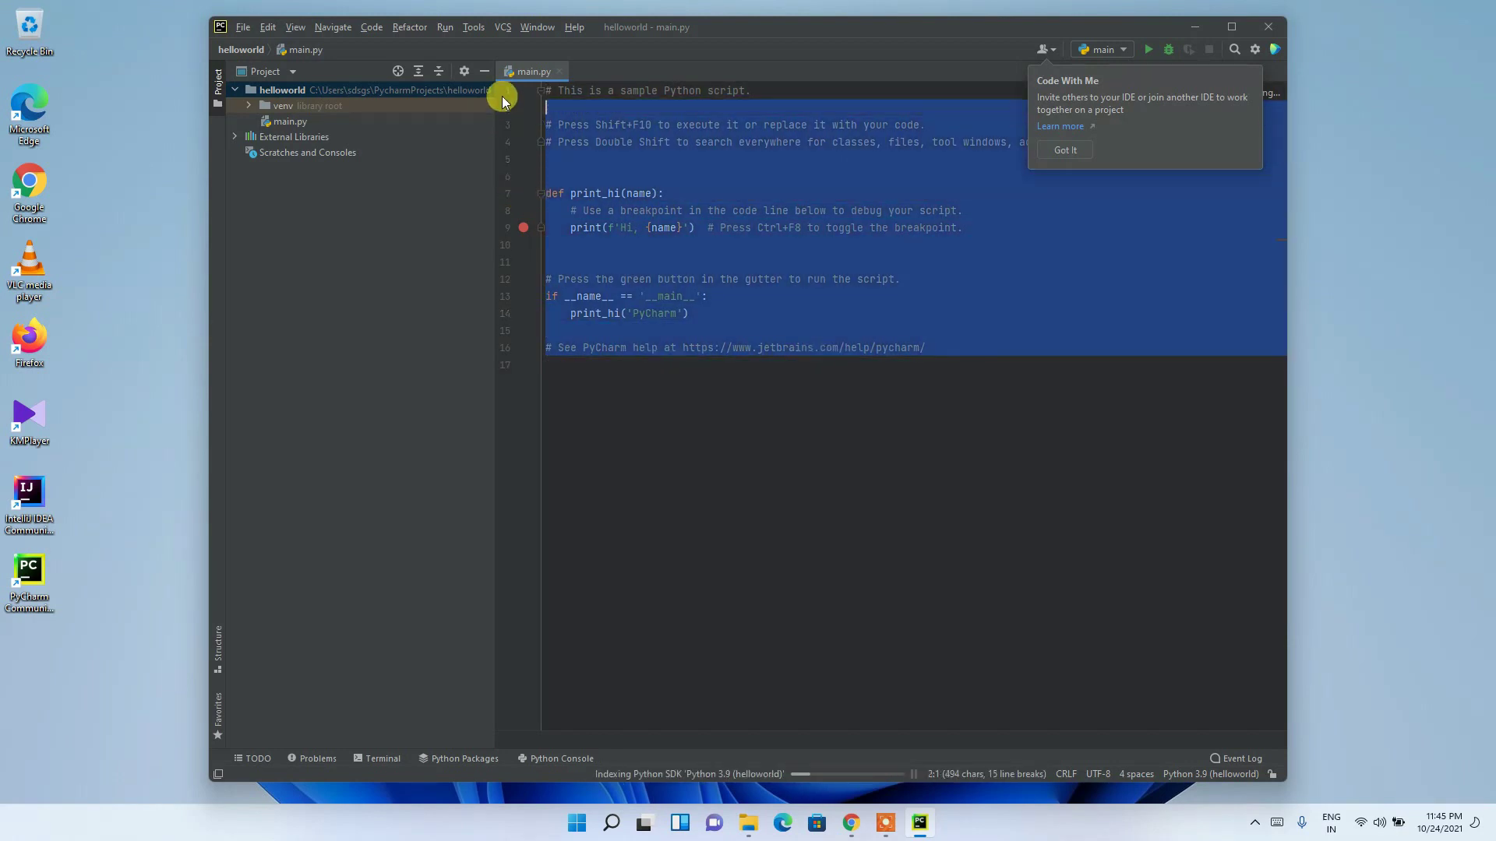
{"action": "left_click", "coordinate": [776, 310]}
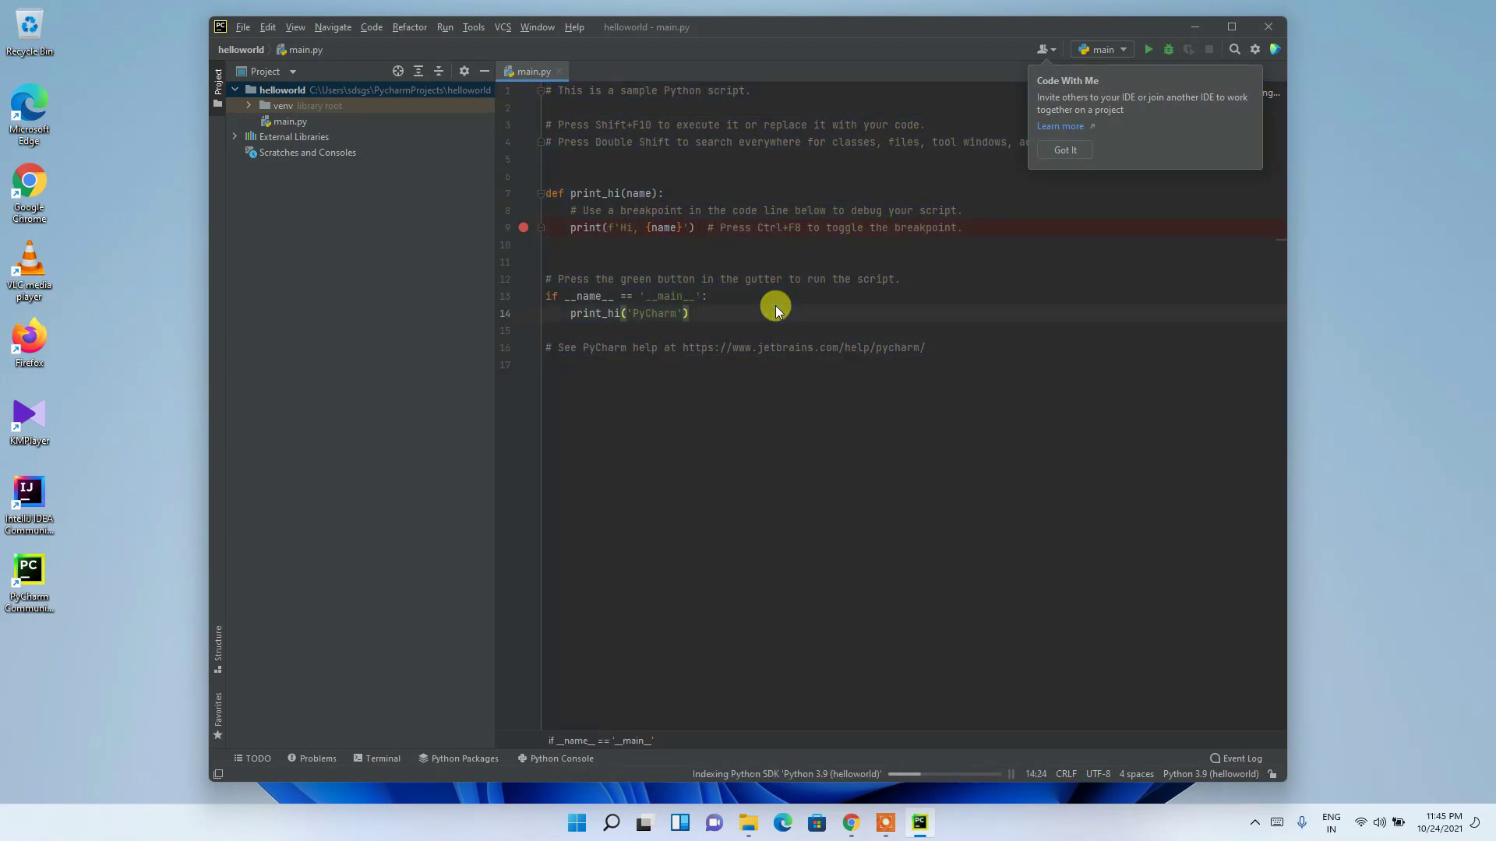
{"action": "left_click", "coordinate": [1232, 32]}
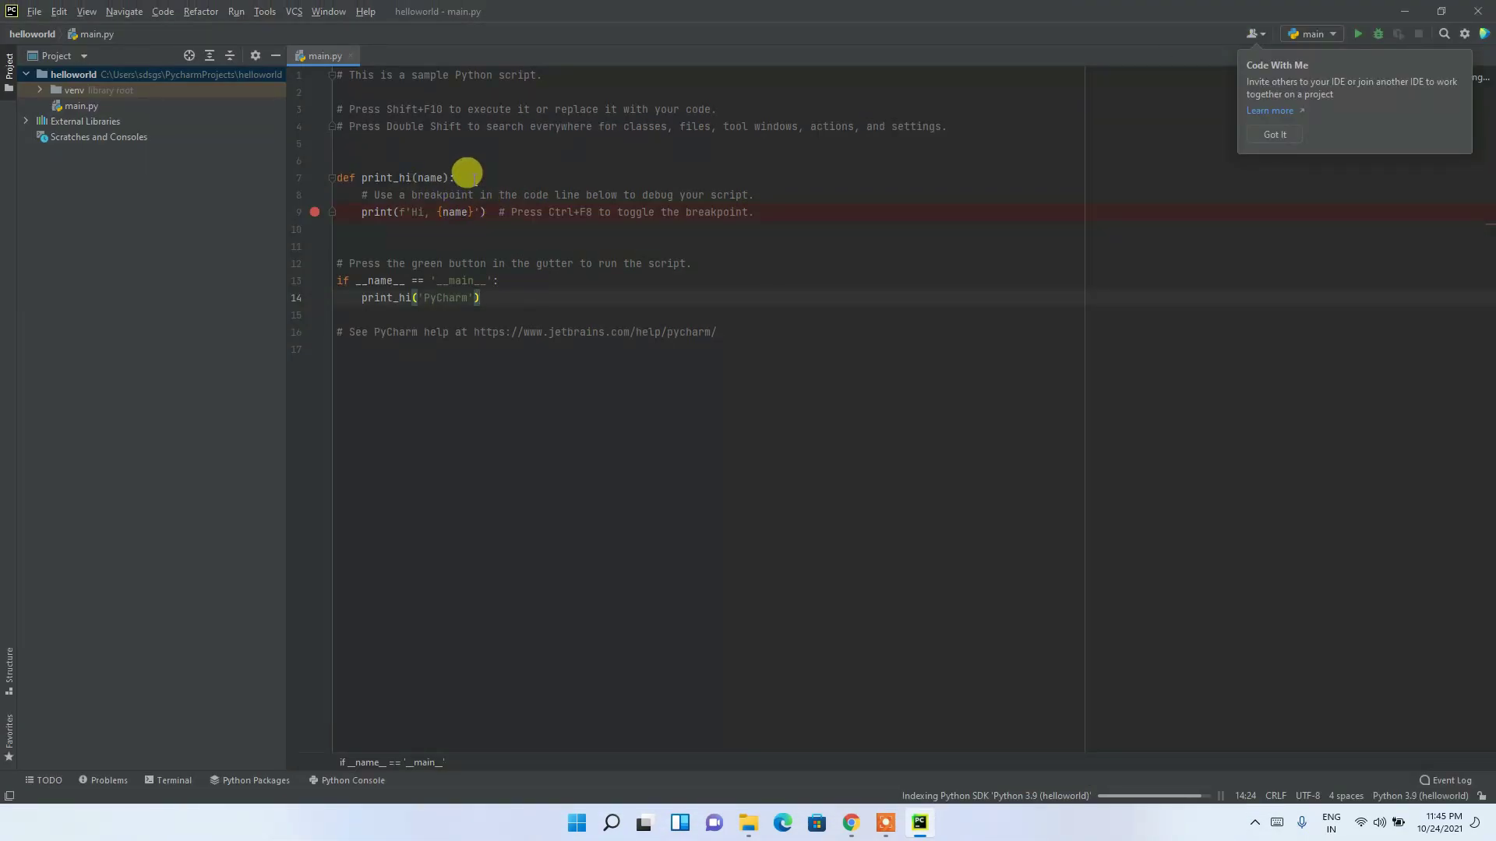
- Inspect the print_hi('PyCharm') call on line 14 and the name parameter on line 7
{"action": "left_click_drag", "start_coordinate": [482, 297], "coordinate": [330, 282]}
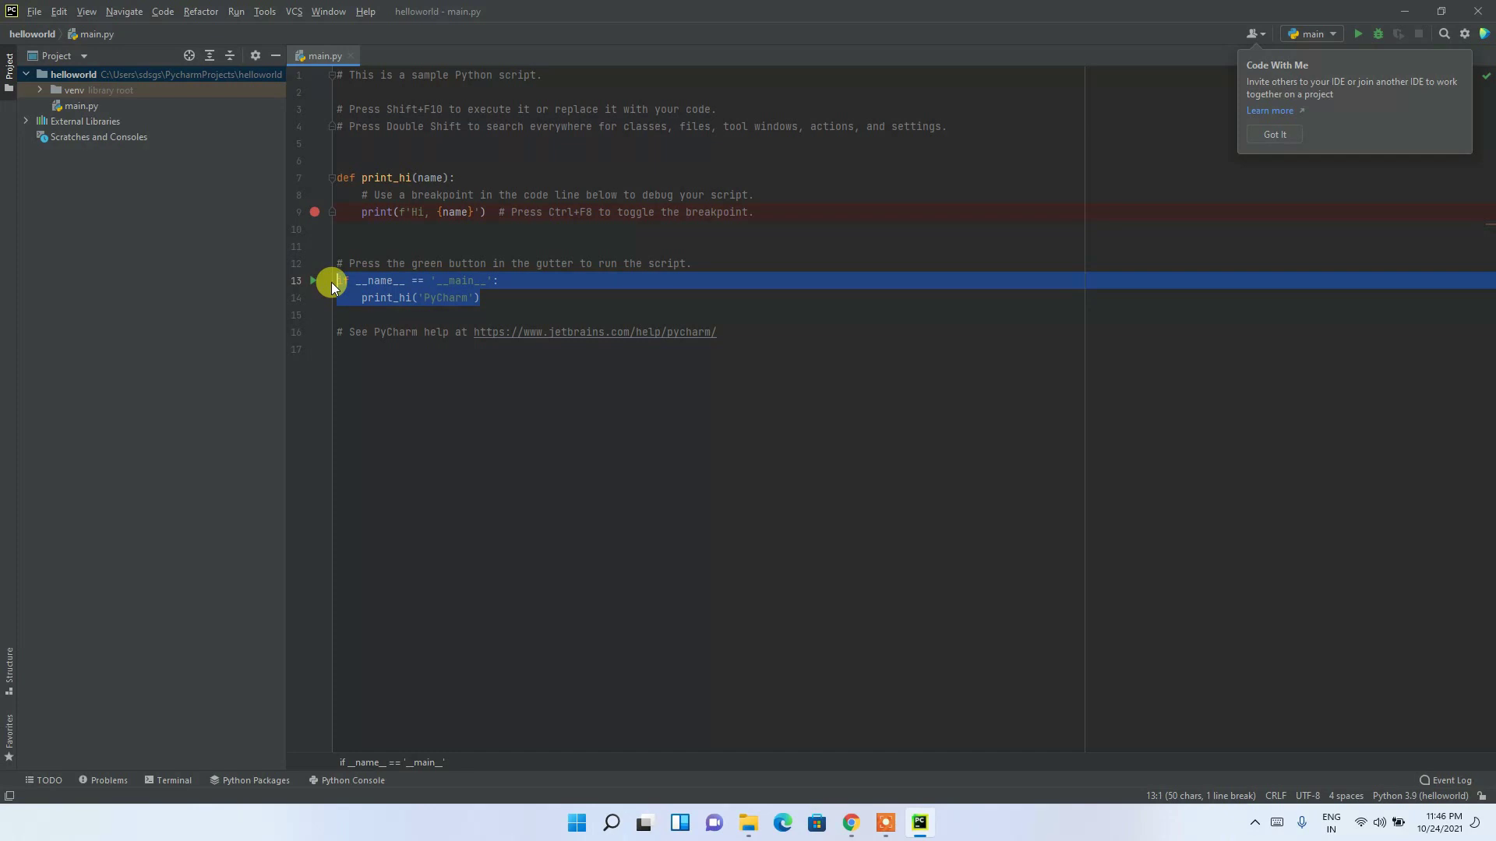
{"action": "left_click", "coordinate": [392, 297]}
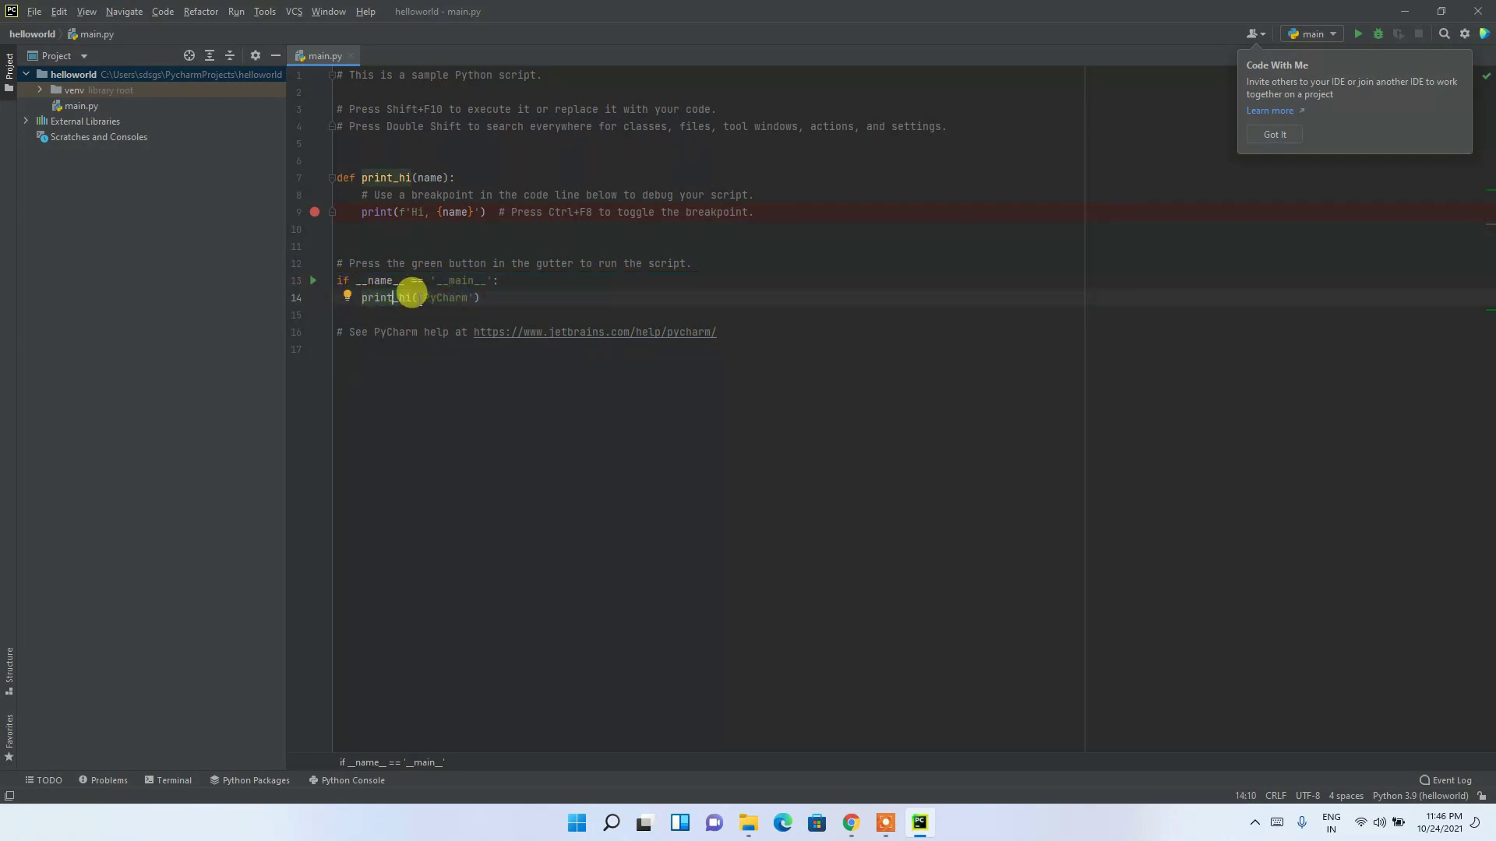
{"action": "left_click", "coordinate": [423, 298]}
{"action": "left_click_drag", "start_coordinate": [423, 298], "coordinate": [474, 298]}
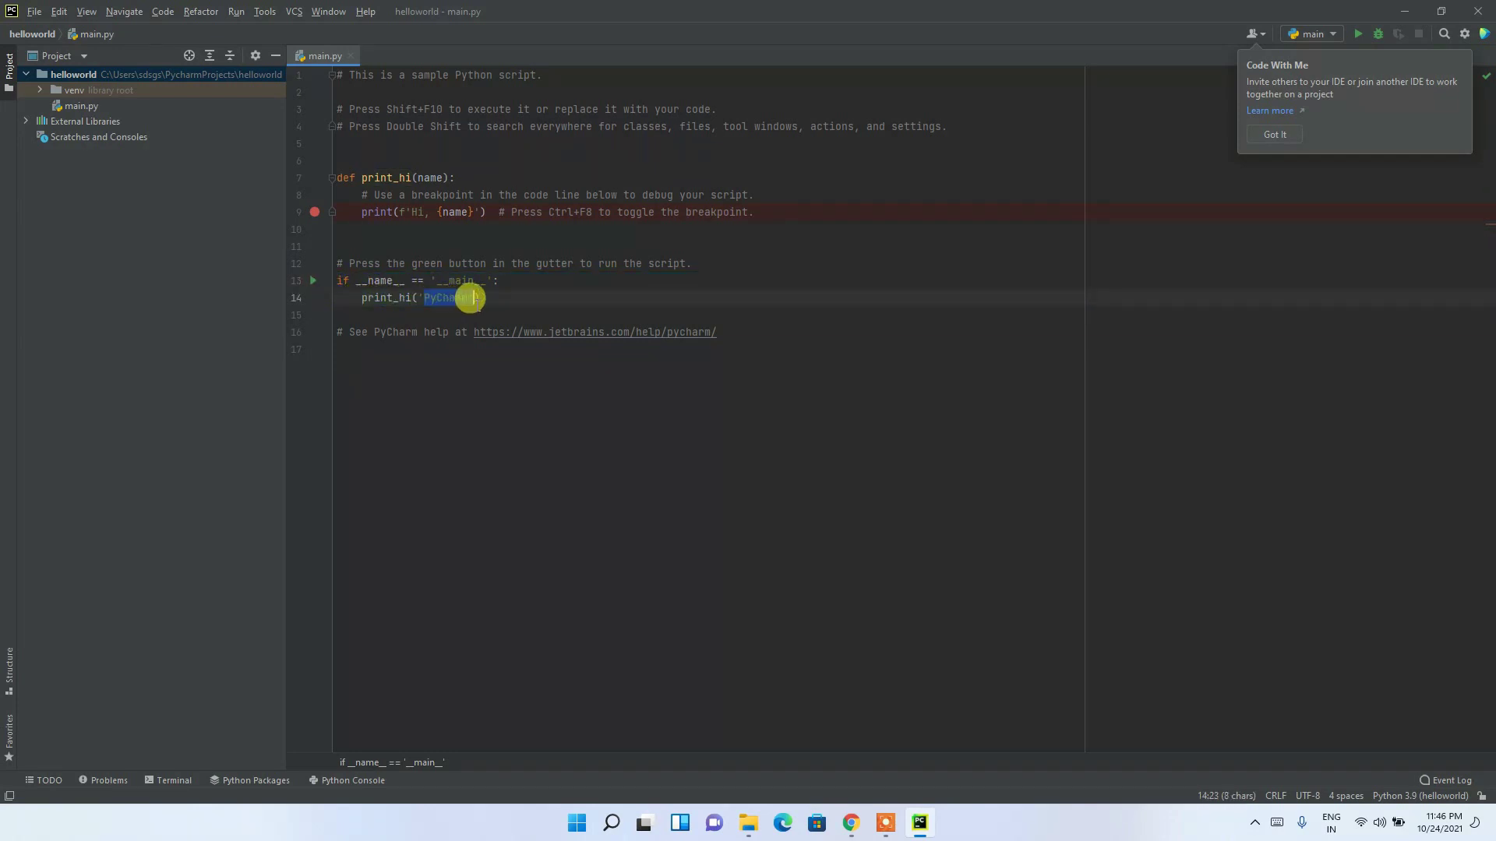
{"action": "double_click", "coordinate": [430, 178]}
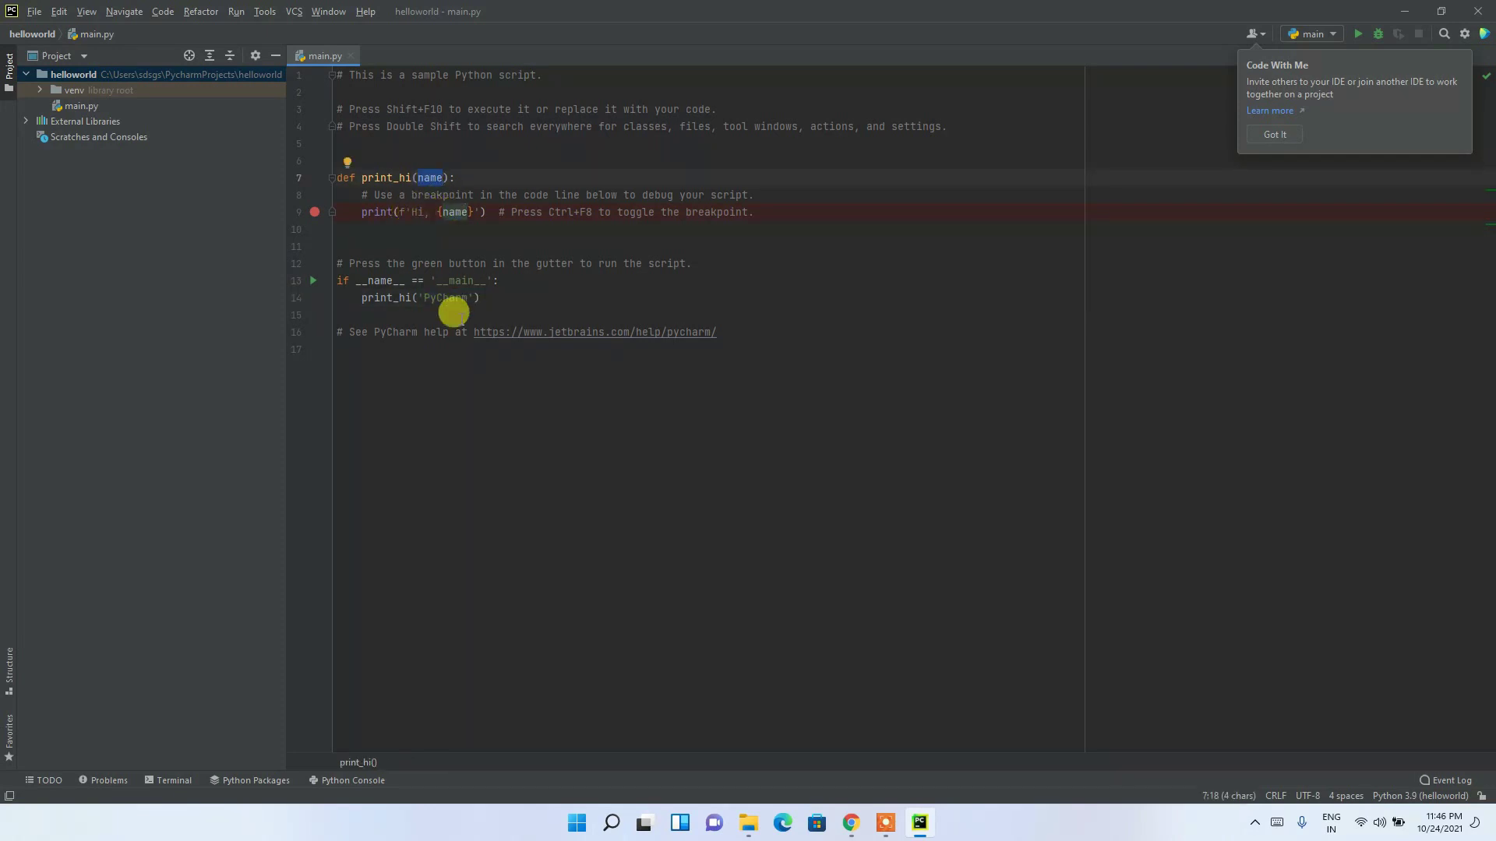
{"action": "left_click", "coordinate": [498, 282]}
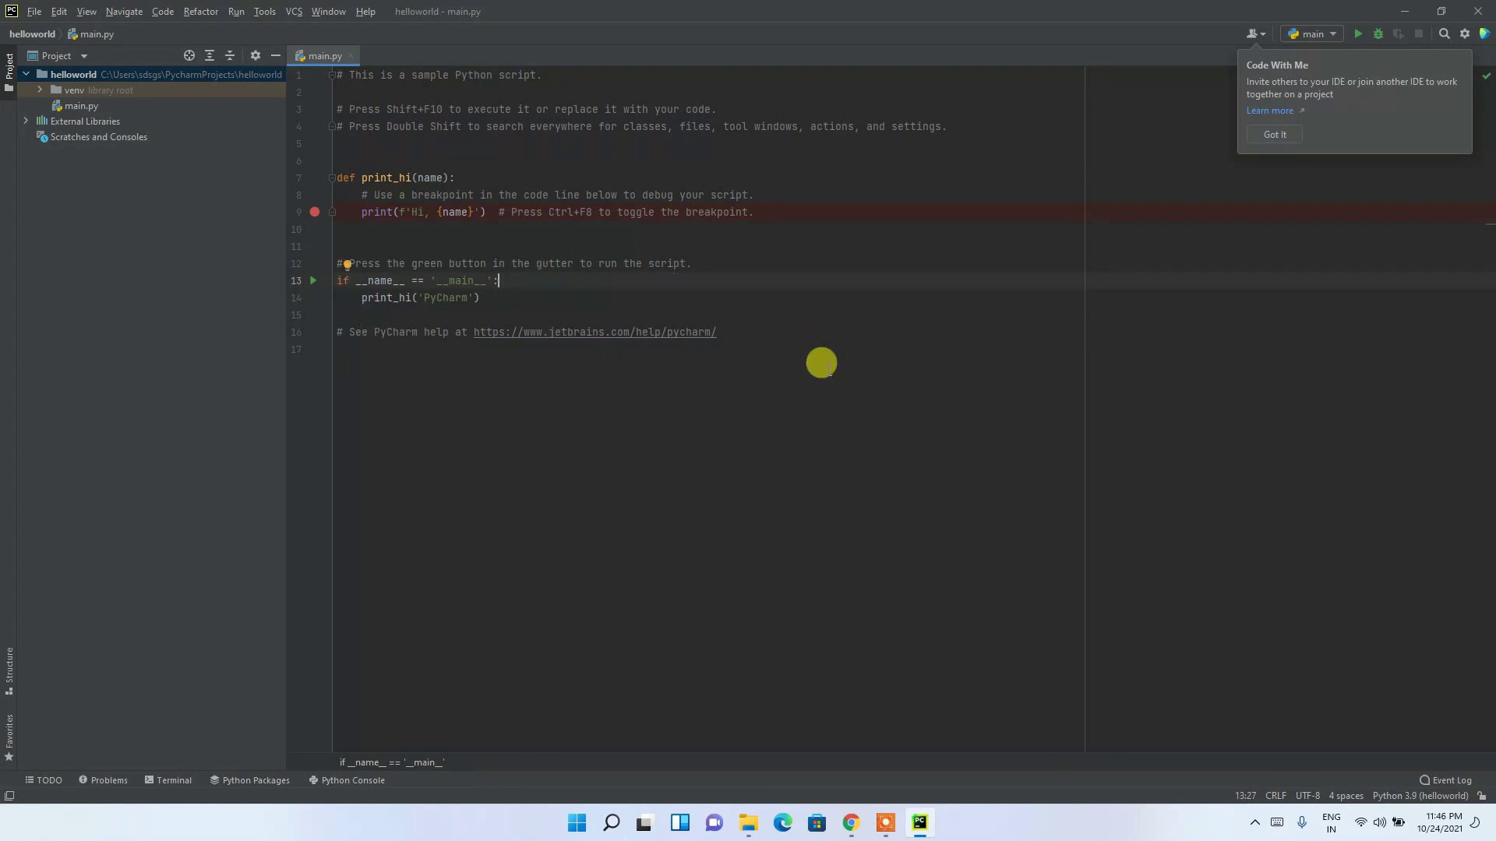
- Run the original script, then change the print_hi argument from 'PyCharm' to 'Hello World'
{"action": "left_click", "coordinate": [1356, 35]}
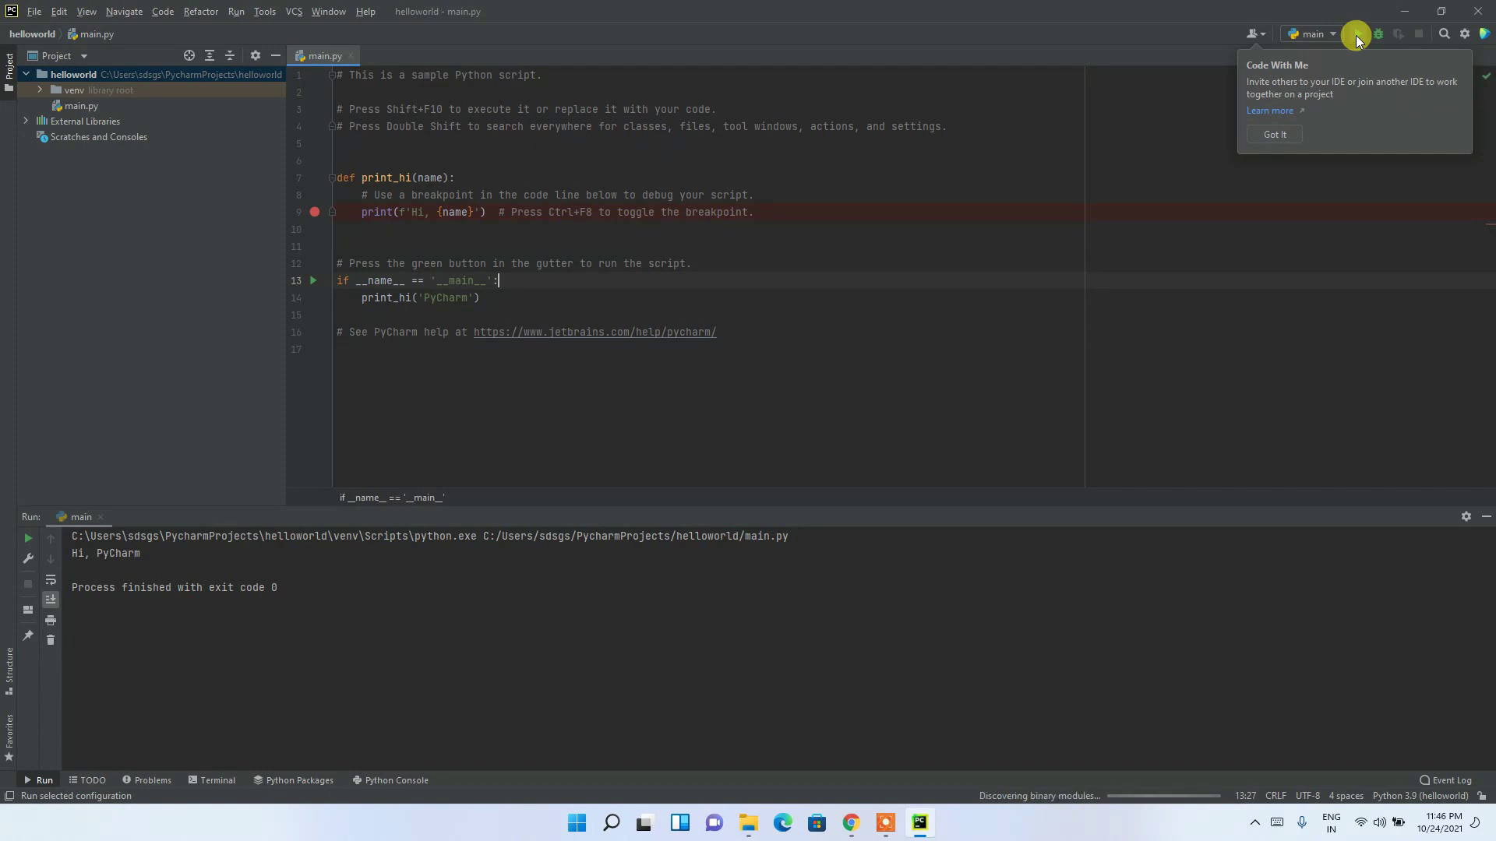
{"action": "left_click_drag", "start_coordinate": [156, 550], "coordinate": [26, 557]}
{"action": "double_click", "coordinate": [442, 296]}
{"action": "type", "text": "Hee"}
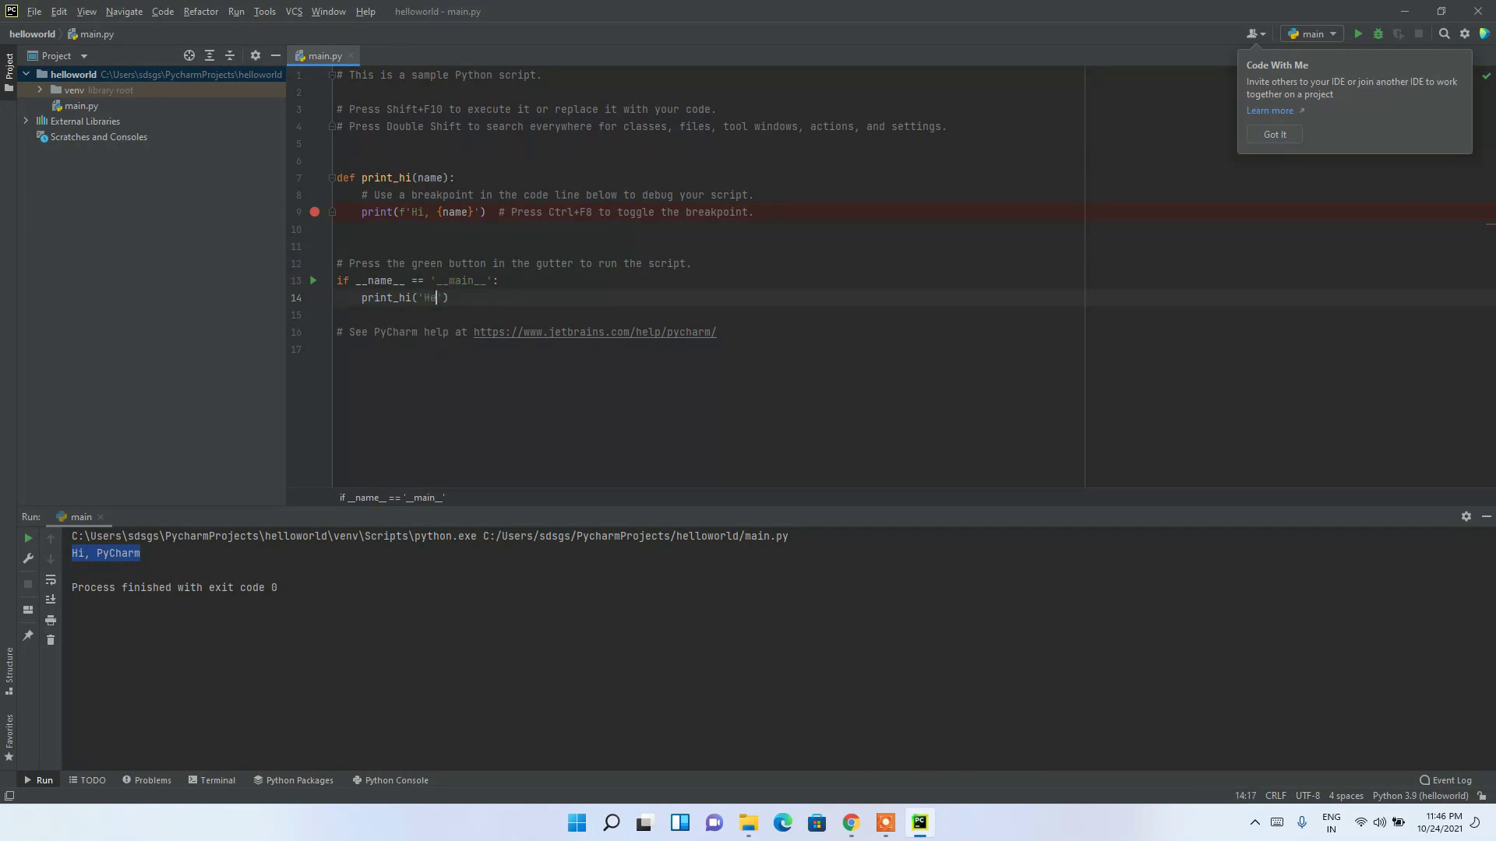
{"action": "key", "text": "BackSpace"}
{"action": "type", "text": "llo World"}
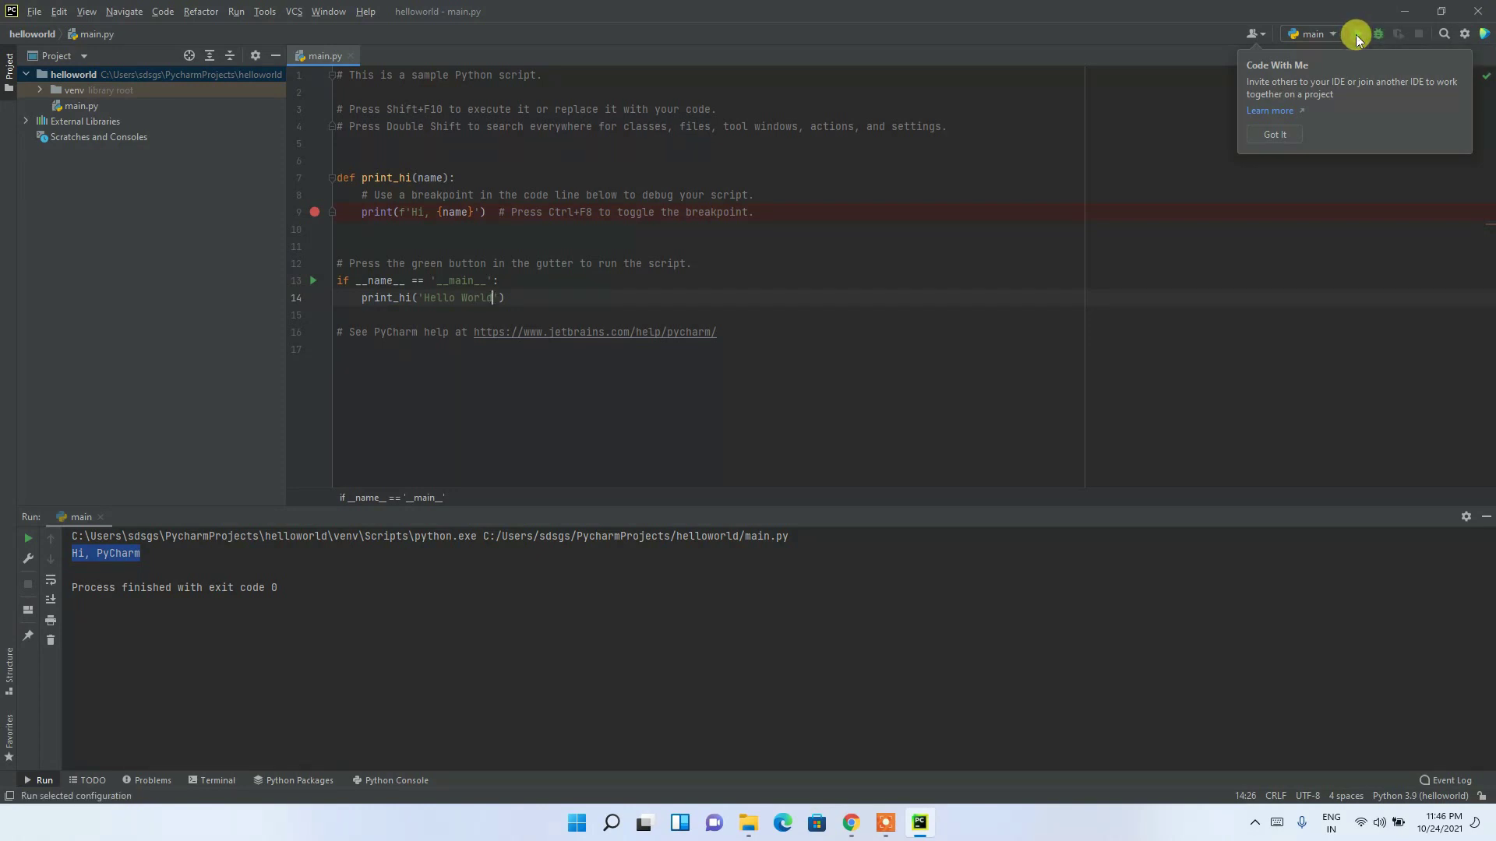
- Rerun main.py and select the 'Hi, Hello World' output lines
{"action": "left_click", "coordinate": [1356, 36]}
{"action": "left_click", "coordinate": [204, 547]}
{"action": "left_click_drag", "start_coordinate": [204, 547], "coordinate": [13, 540]}
{"action": "left_click", "coordinate": [494, 351]}
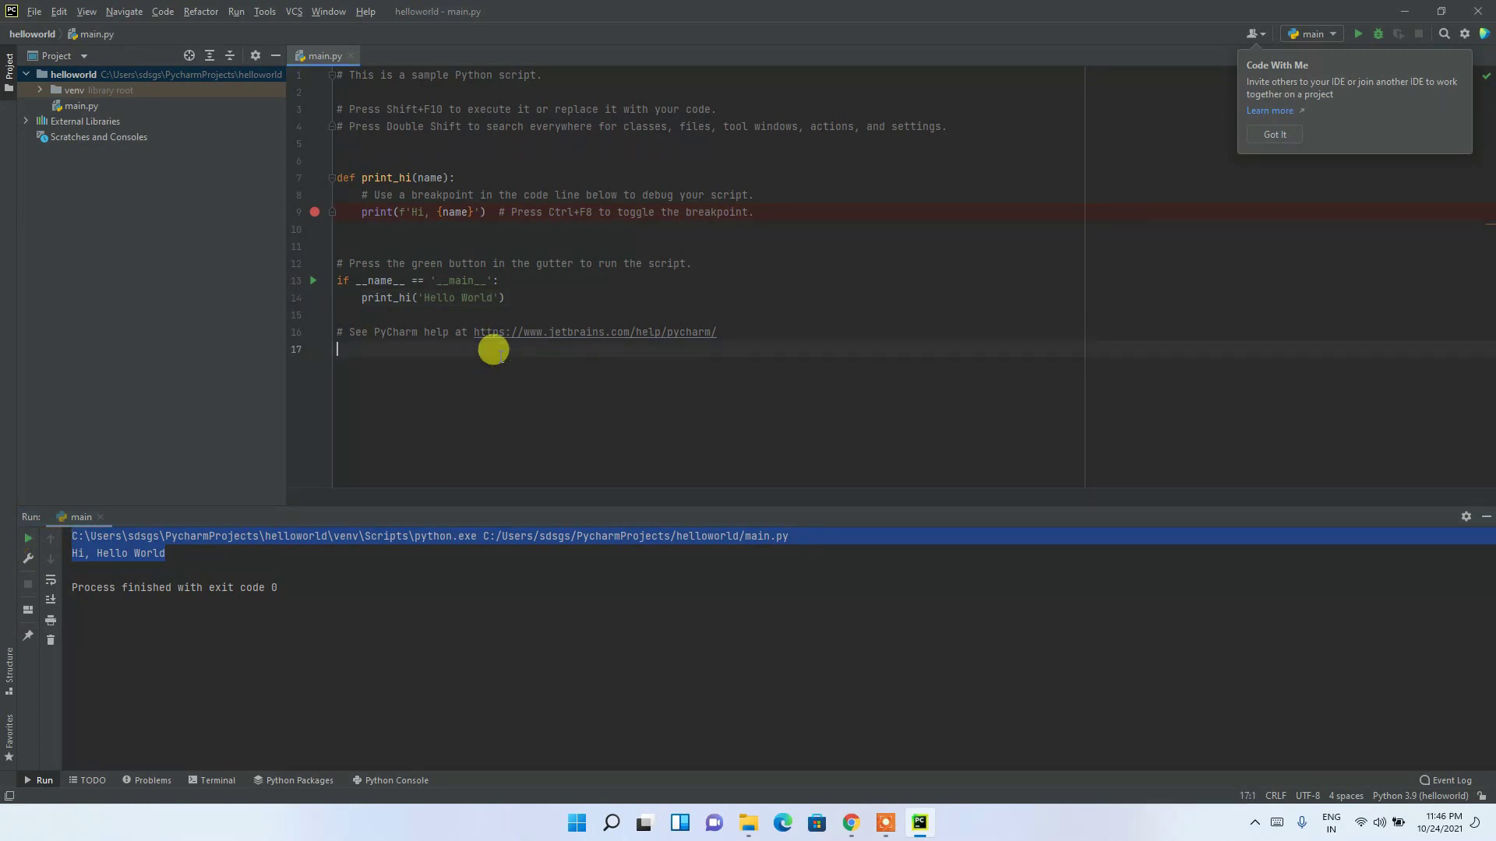